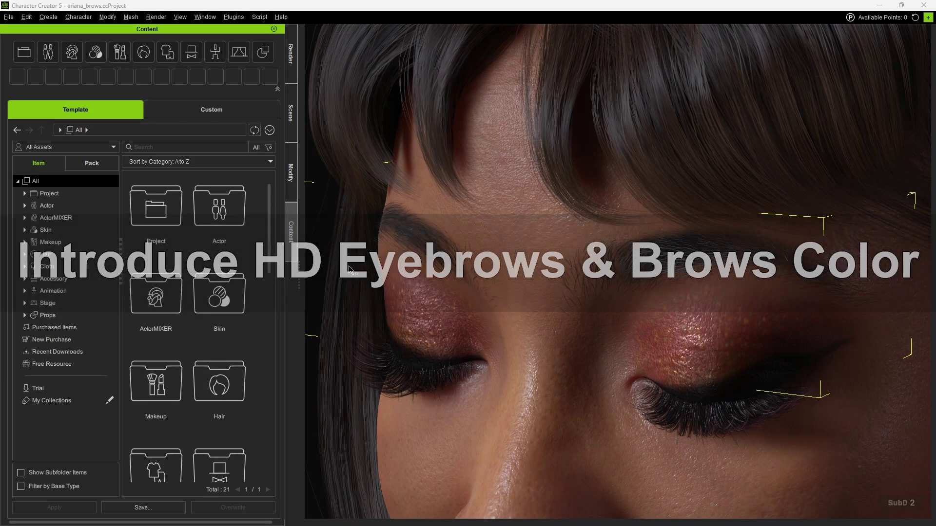
Refresh the content library listing in the Template tab.
{"action": "left_click", "coordinate": [258, 129]}
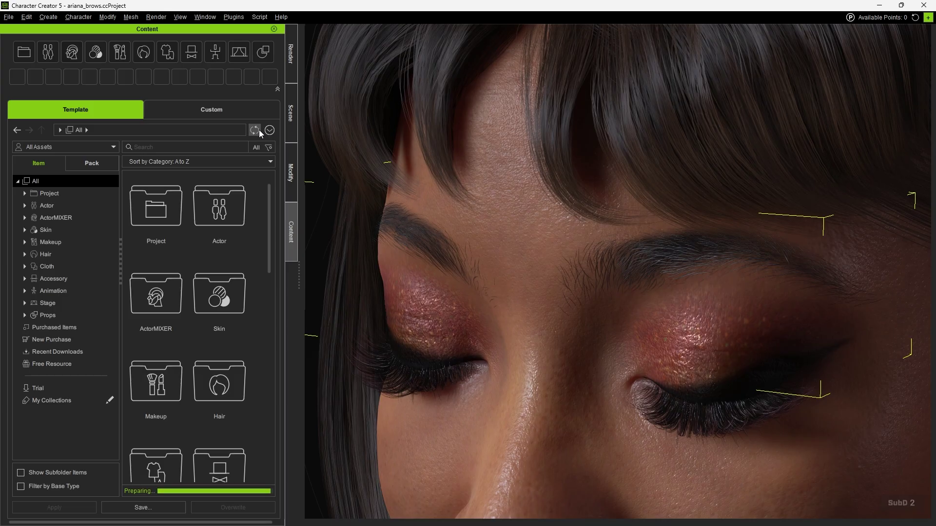
Browse Hair > HairGroup > Eyebrows and open the HD Brows_F folder of female presets.
{"action": "left_click", "coordinate": [25, 253]}
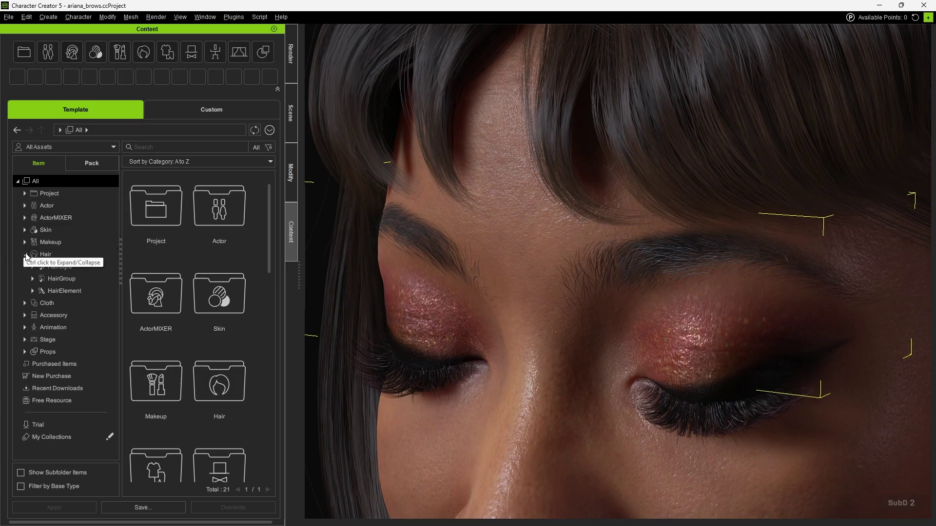
{"action": "double_click", "coordinate": [58, 267]}
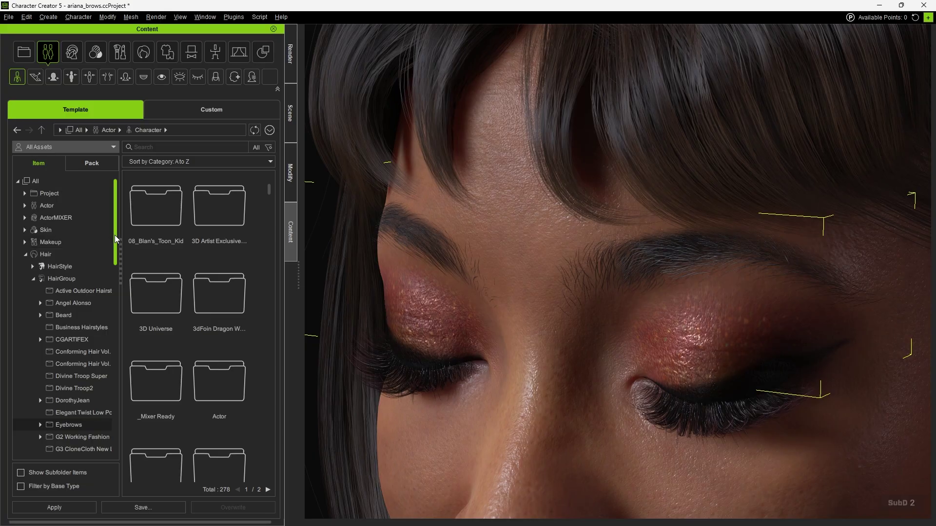
{"action": "left_click_drag", "start_coordinate": [115, 234], "coordinate": [109, 276]}
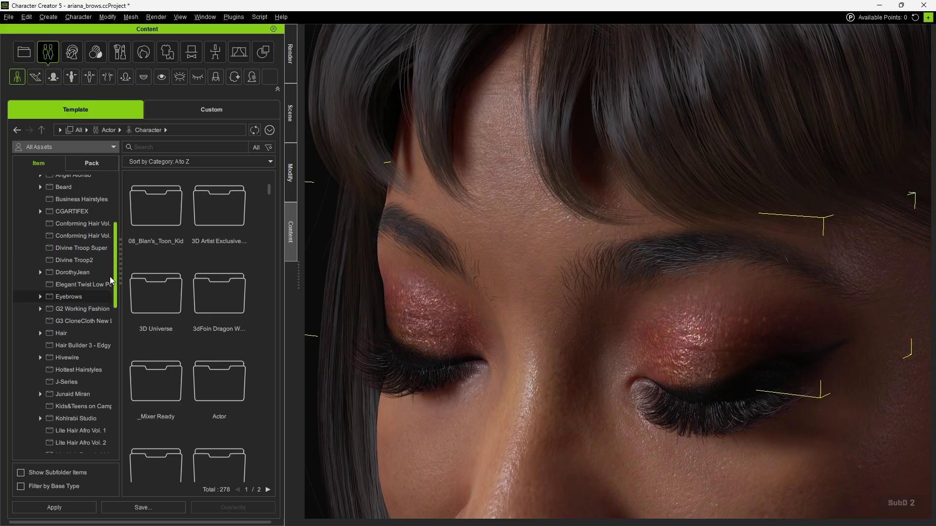
{"action": "left_click", "coordinate": [40, 297]}
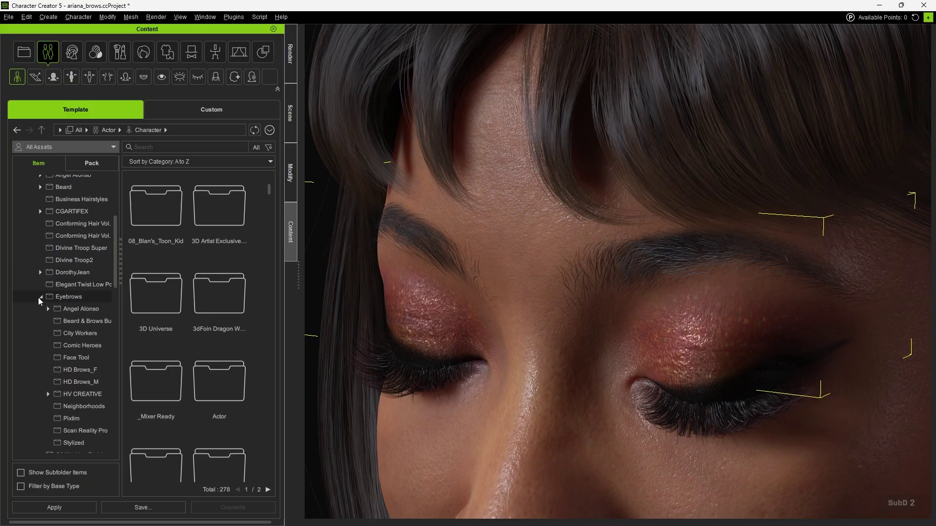
{"action": "left_click", "coordinate": [71, 369]}
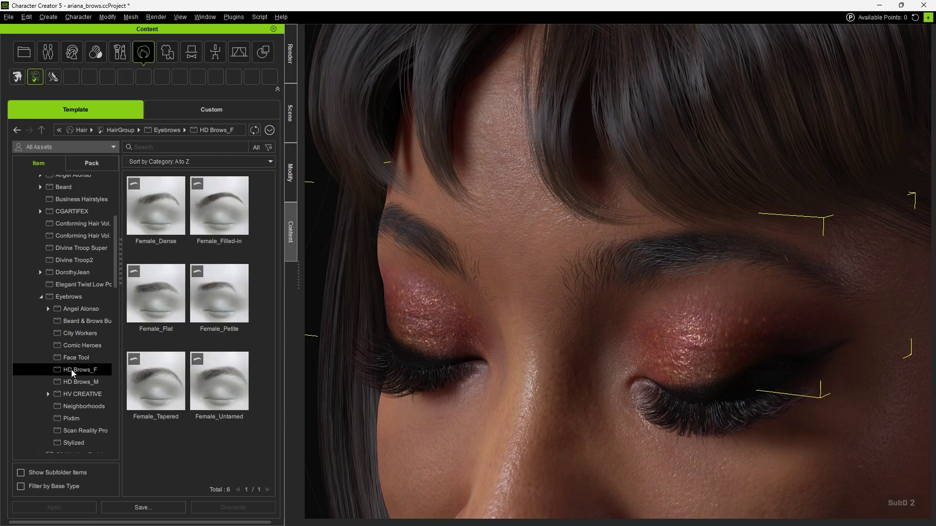
{"action": "left_click", "coordinate": [76, 381]}
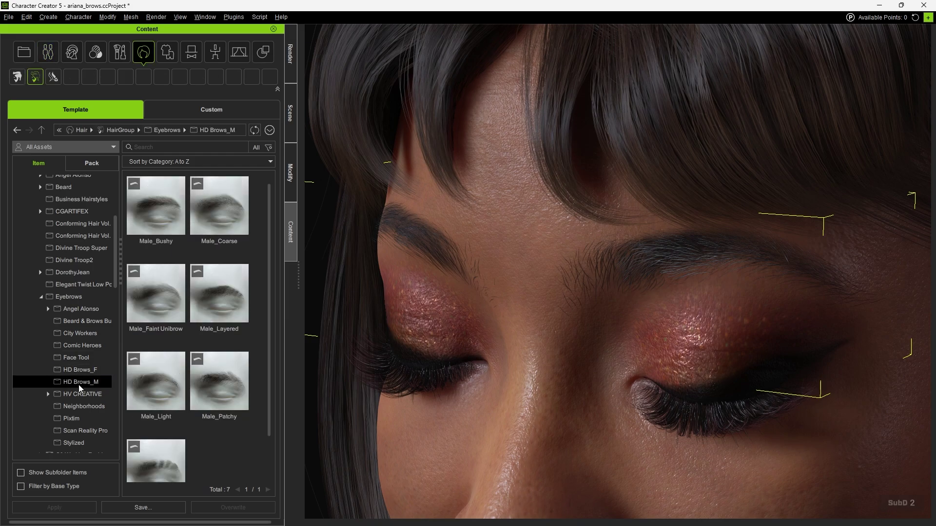
{"action": "left_click", "coordinate": [86, 369]}
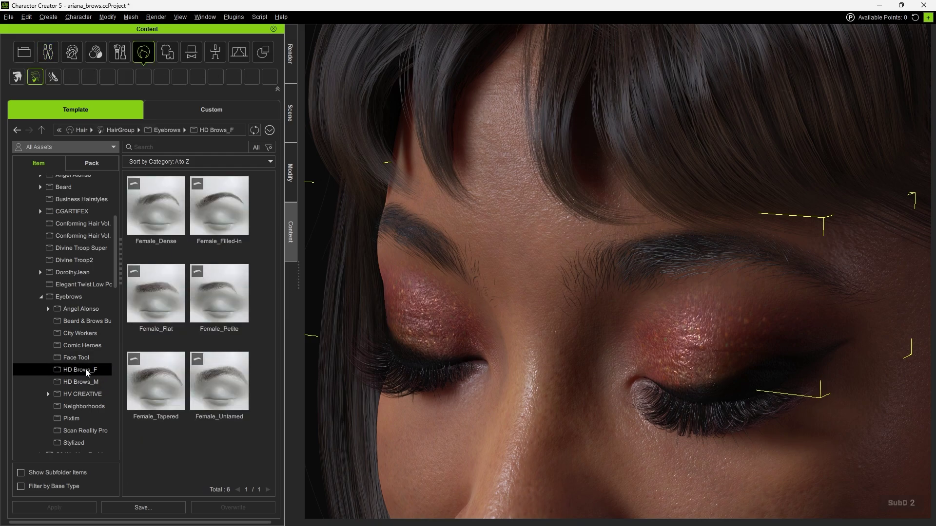
Apply Female_Dense, then Female_Filled-in brows, and inspect the brow cards in wireframe.
{"action": "left_click_drag", "start_coordinate": [161, 204], "coordinate": [452, 240]}
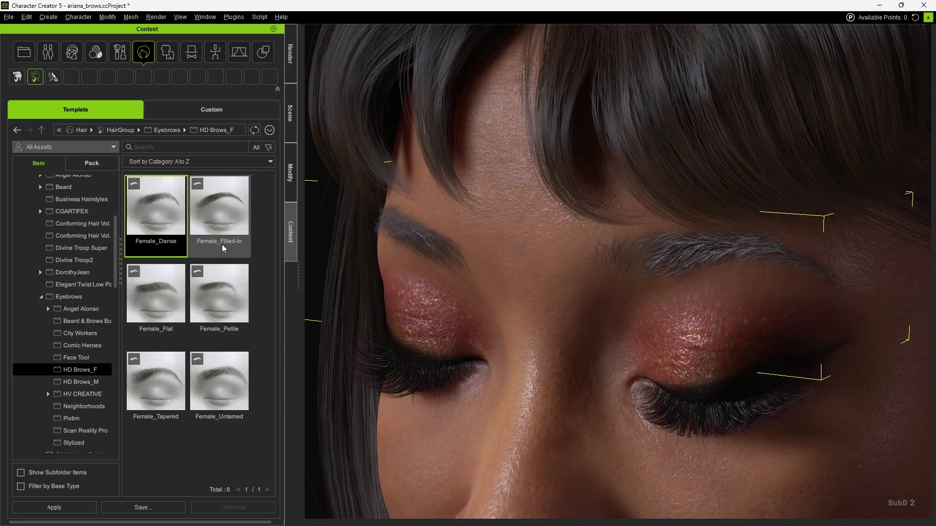
{"action": "left_click_drag", "start_coordinate": [215, 202], "coordinate": [456, 248]}
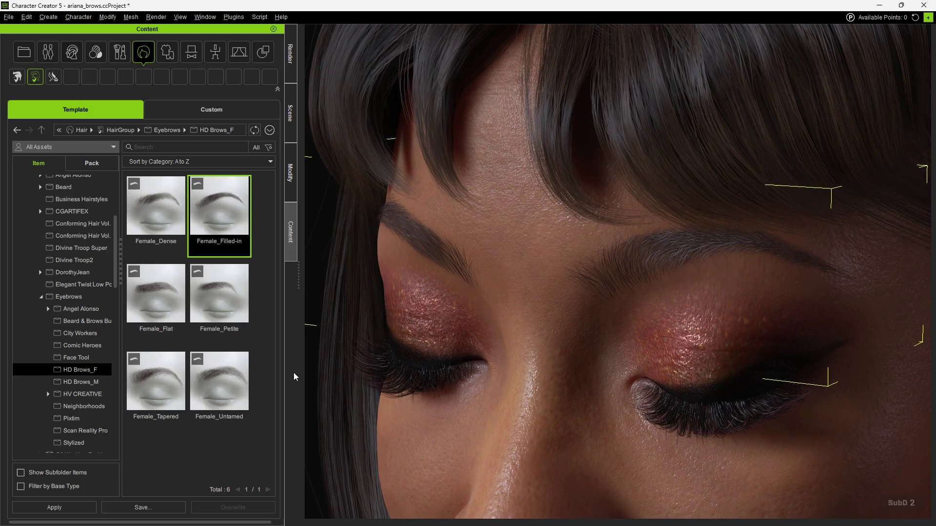
{"action": "key", "text": "alt+2"}
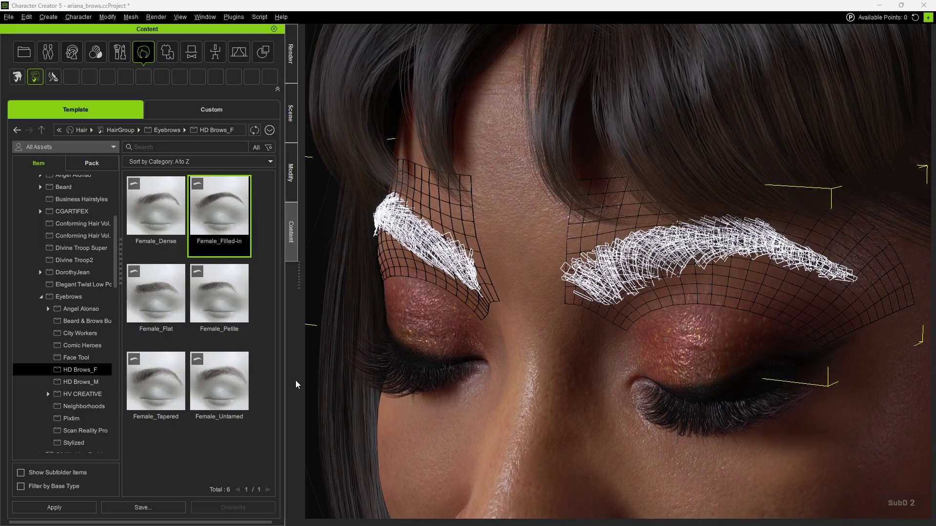
{"action": "mouse_move", "coordinate": [862, 303]}
{"action": "right_mouse_down"}
{"action": "mouse_move", "coordinate": [649, 303]}
{"action": "mouse_move", "coordinate": [706, 313]}
{"action": "mouse_move", "coordinate": [861, 297]}
{"action": "right_mouse_up"}
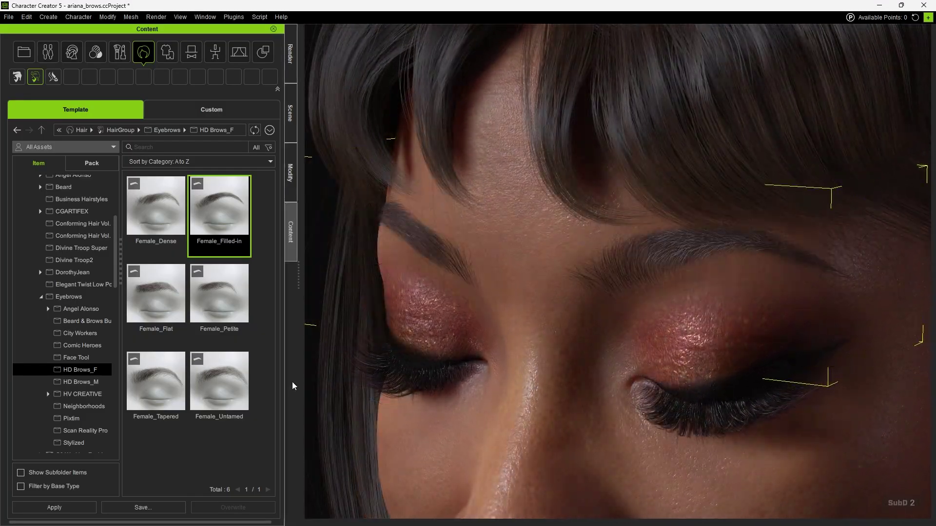
Open the brows' material settings and preview the Brows_Hair textures.
{"action": "left_click", "coordinate": [291, 173]}
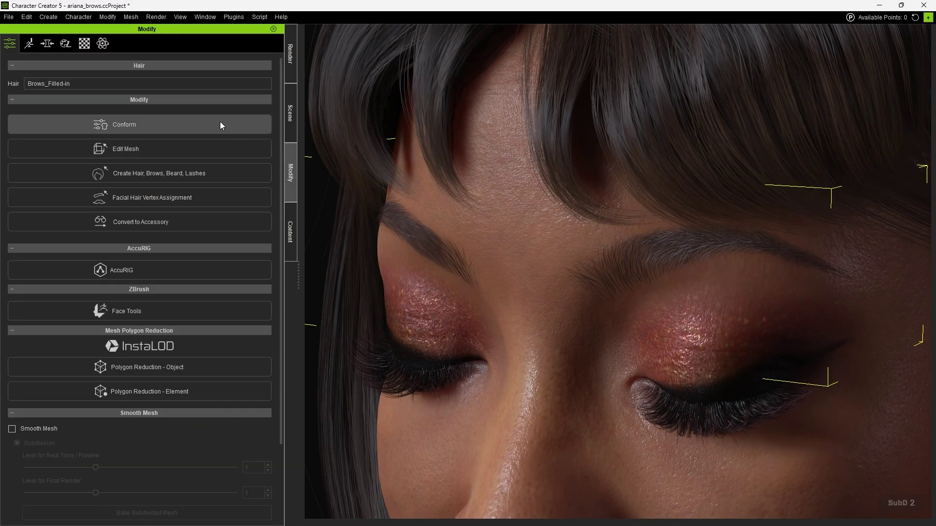
{"action": "left_click", "coordinate": [86, 46]}
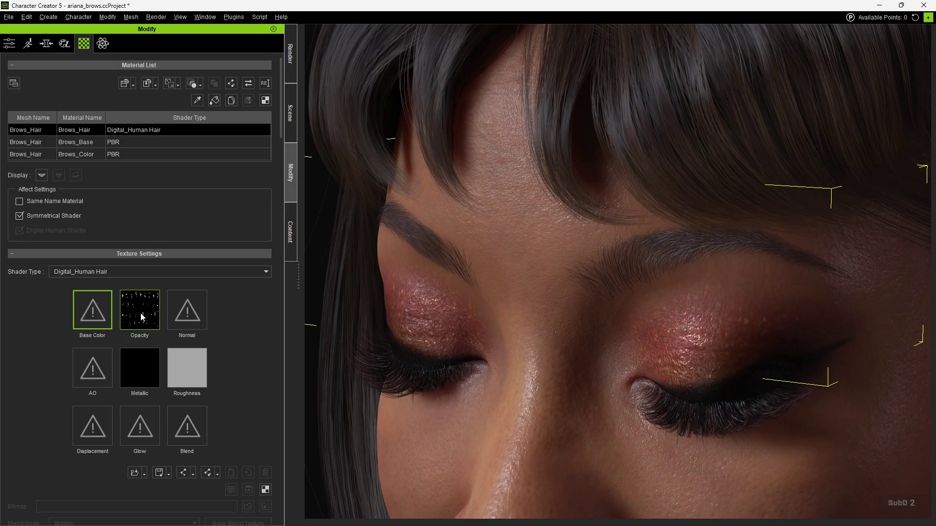
{"action": "mouse_move", "coordinate": [141, 317]}
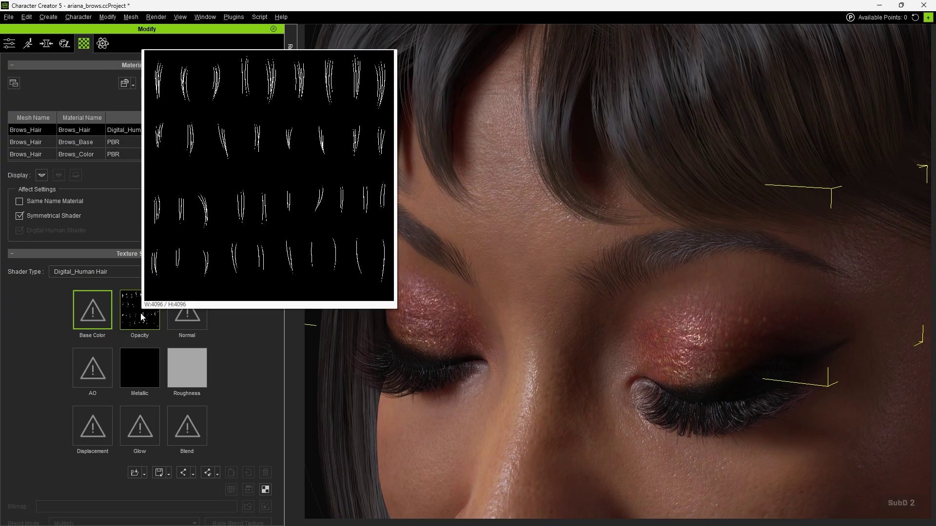
{"action": "left_click_drag", "start_coordinate": [282, 139], "coordinate": [290, 210]}
{"action": "mouse_move", "coordinate": [151, 248]}
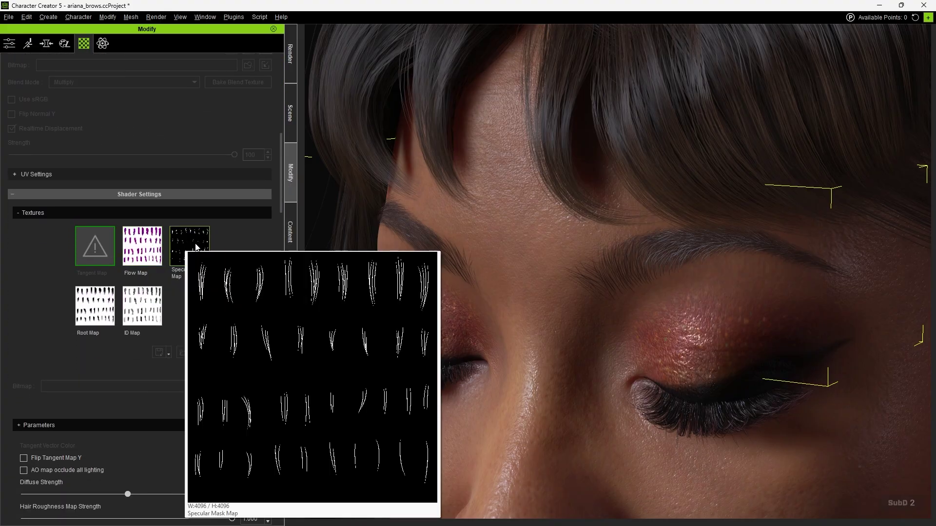
{"action": "mouse_move", "coordinate": [95, 311]}
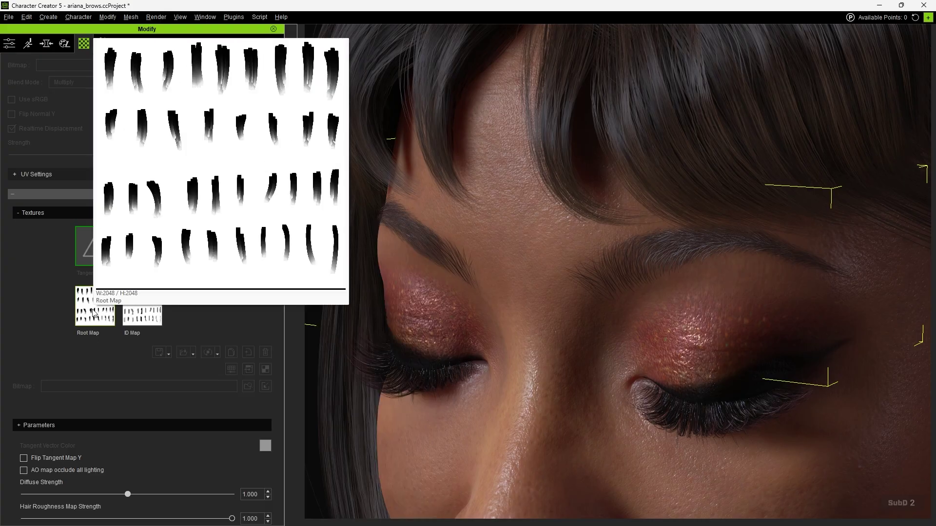
{"action": "mouse_move", "coordinate": [142, 309]}
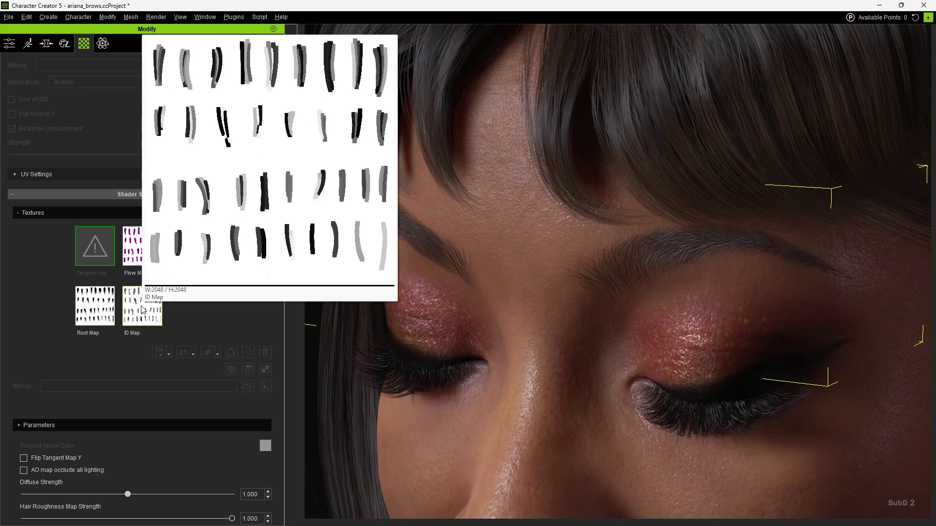
Lower the Brows_Hair material opacity from 100 to 0.
{"action": "left_click_drag", "start_coordinate": [281, 161], "coordinate": [276, 341]}
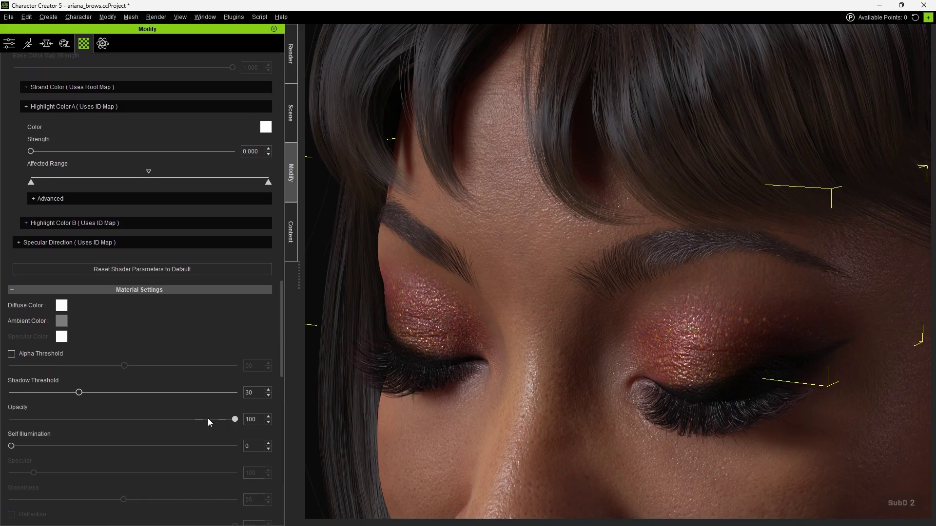
{"action": "left_click_drag", "start_coordinate": [208, 419], "coordinate": [109, 419]}
{"action": "left_click_drag", "start_coordinate": [36, 419], "coordinate": [6, 413]}
Drag the Brows_Base material's opacity down to zero.
{"action": "scroll", "coordinate": [97, 292], "scroll_direction": "up", "scroll_amount": 15}
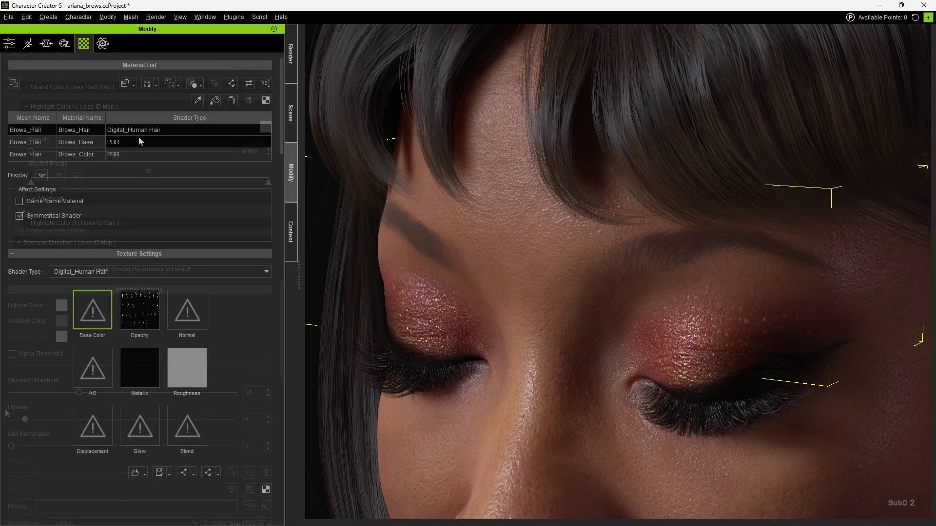
{"action": "left_click", "coordinate": [78, 143]}
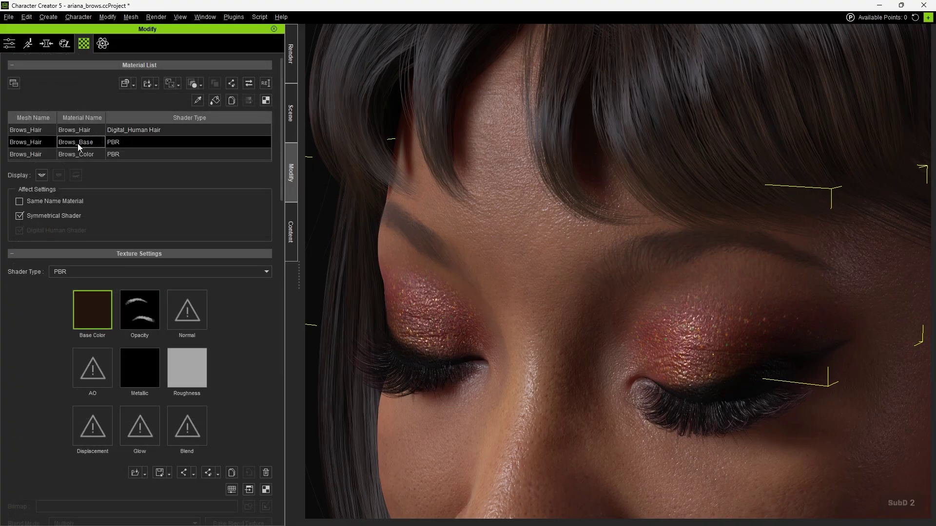
{"action": "mouse_move", "coordinate": [139, 319]}
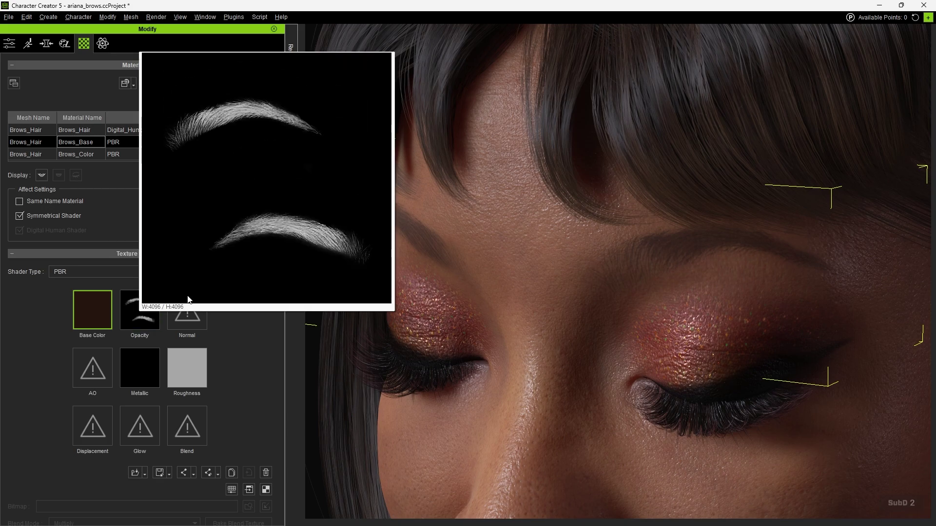
{"action": "left_click_drag", "start_coordinate": [282, 195], "coordinate": [279, 374]}
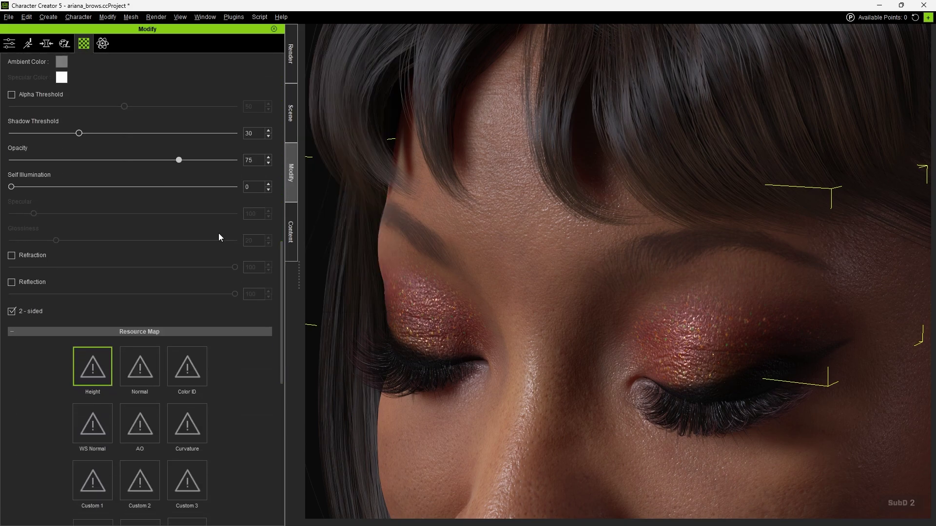
{"action": "left_click_drag", "start_coordinate": [95, 160], "coordinate": [224, 160]}
{"action": "left_click_drag", "start_coordinate": [143, 164], "coordinate": [10, 160]}
Set the Brows_Color material's opacity to 0.
{"action": "scroll", "coordinate": [271, 69], "scroll_direction": "up", "scroll_amount": 10}
{"action": "left_click", "coordinate": [95, 141]}
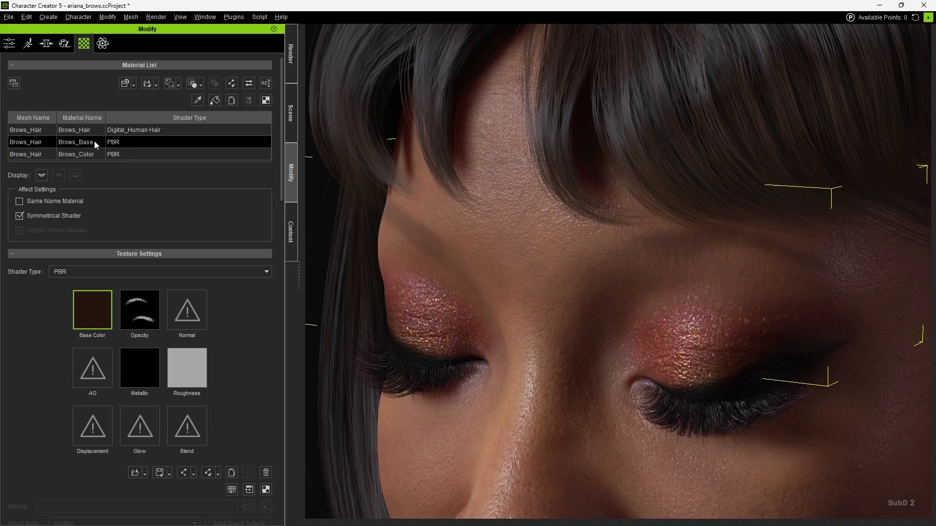
{"action": "left_click", "coordinate": [79, 154]}
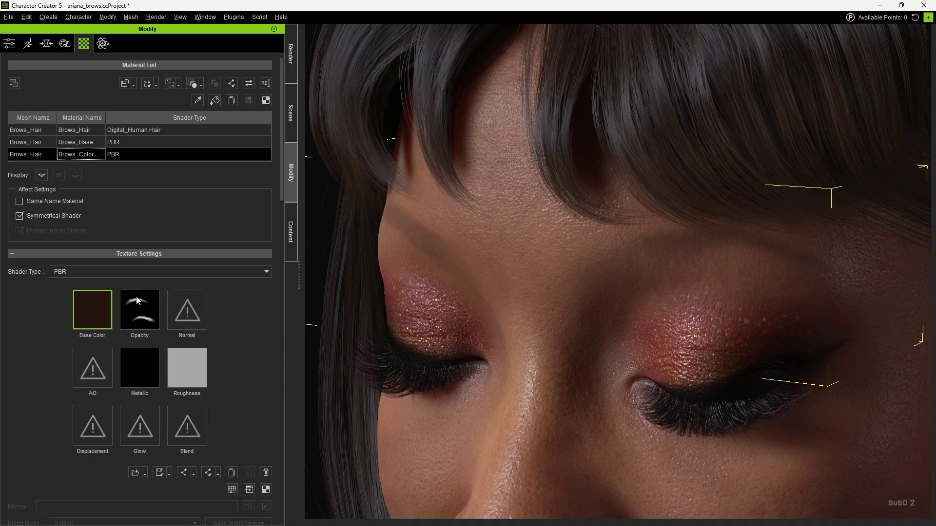
{"action": "mouse_move", "coordinate": [141, 317]}
{"action": "left_click_drag", "start_coordinate": [279, 182], "coordinate": [229, 323]}
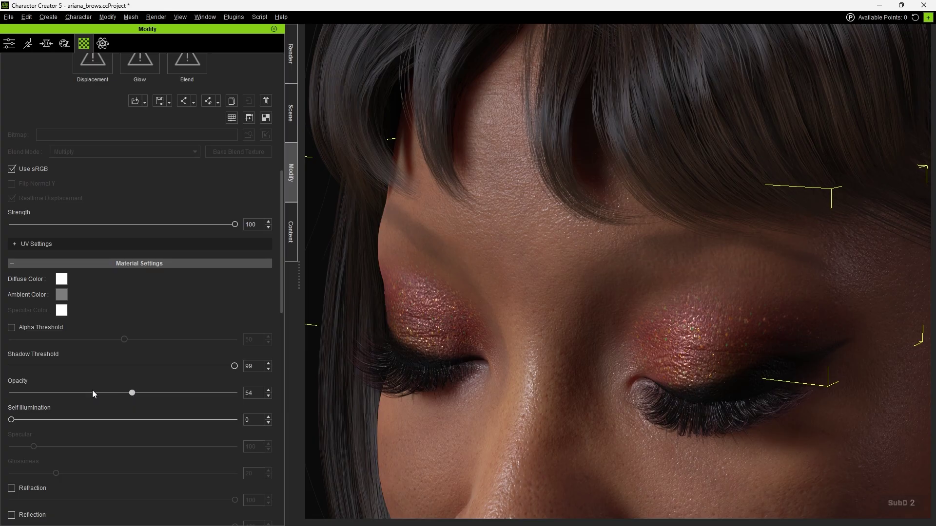
{"action": "left_click_drag", "start_coordinate": [132, 393], "coordinate": [11, 392]}
{"action": "left_click_drag", "start_coordinate": [120, 390], "coordinate": [0, 395]}
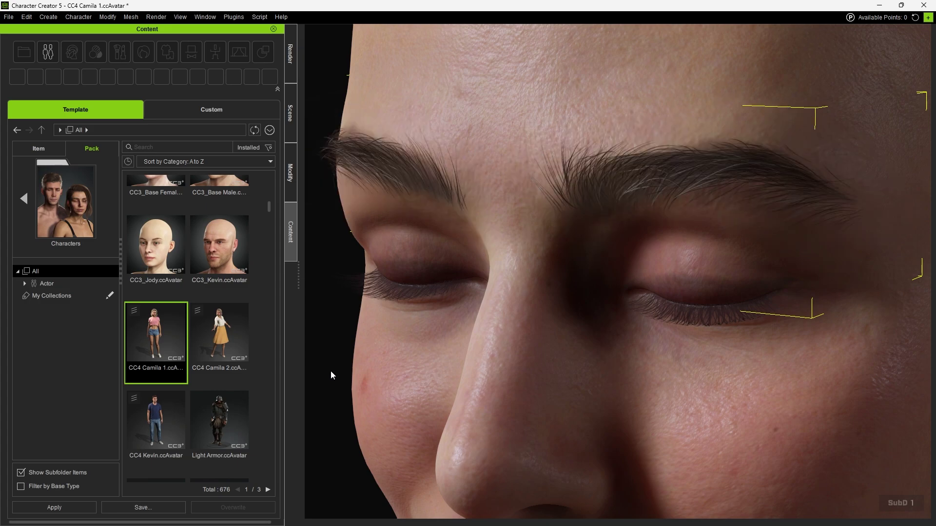
Show Camila's eyebrow materials, Female_Brow and Female_Brow_Base, in the Modify panel.
{"action": "left_click", "coordinate": [289, 173]}
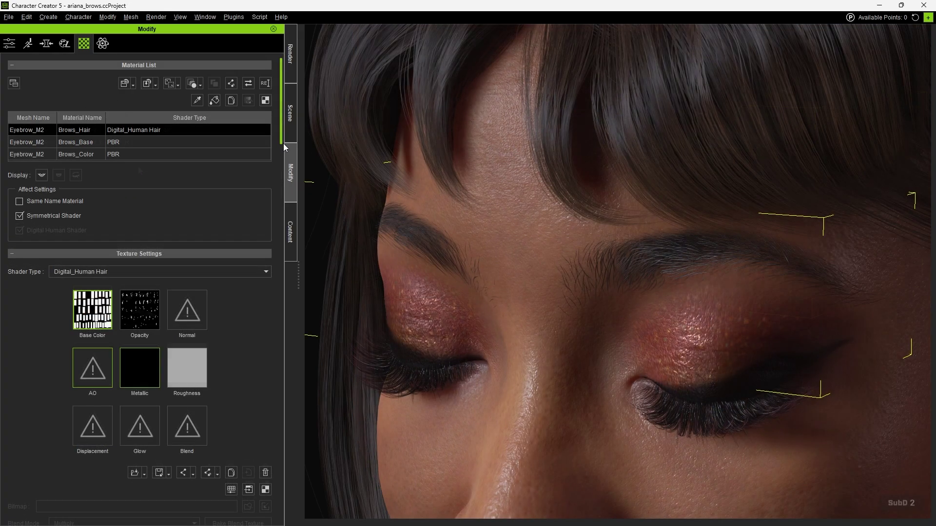
Raise brow Diffuse Strength to 0.901 and set a red base color.
{"action": "left_click_drag", "start_coordinate": [283, 143], "coordinate": [278, 239]}
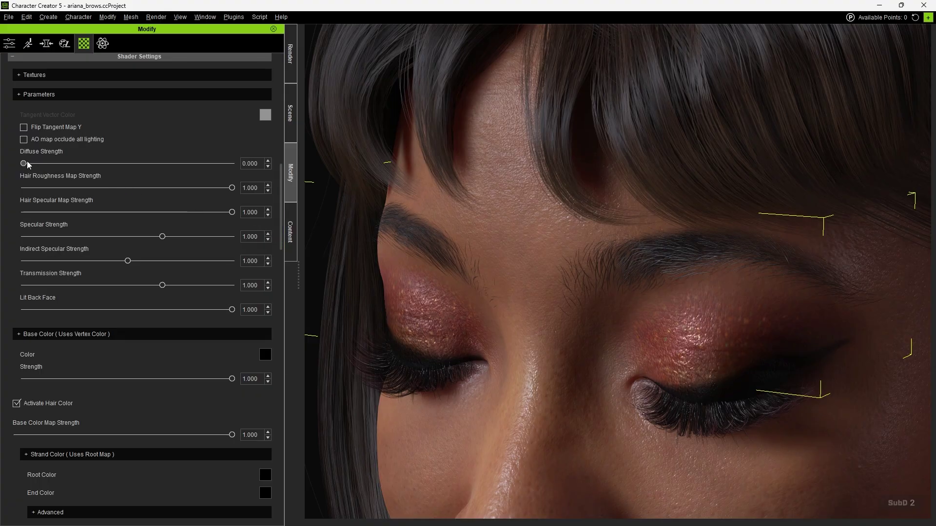
{"action": "left_click_drag", "start_coordinate": [28, 163], "coordinate": [121, 163]}
{"action": "left_click", "coordinate": [265, 354]}
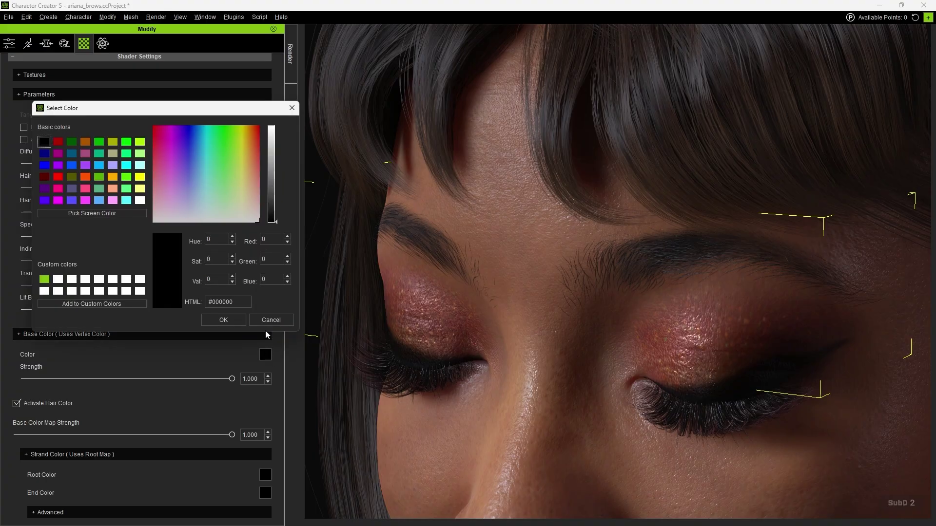
{"action": "left_click_drag", "start_coordinate": [271, 224], "coordinate": [150, 145]}
{"action": "left_click", "coordinate": [223, 320]}
Set the brow root color to dark purple.
{"action": "scroll", "coordinate": [266, 326], "scroll_direction": "down", "scroll_amount": 3}
{"action": "left_click", "coordinate": [266, 325]}
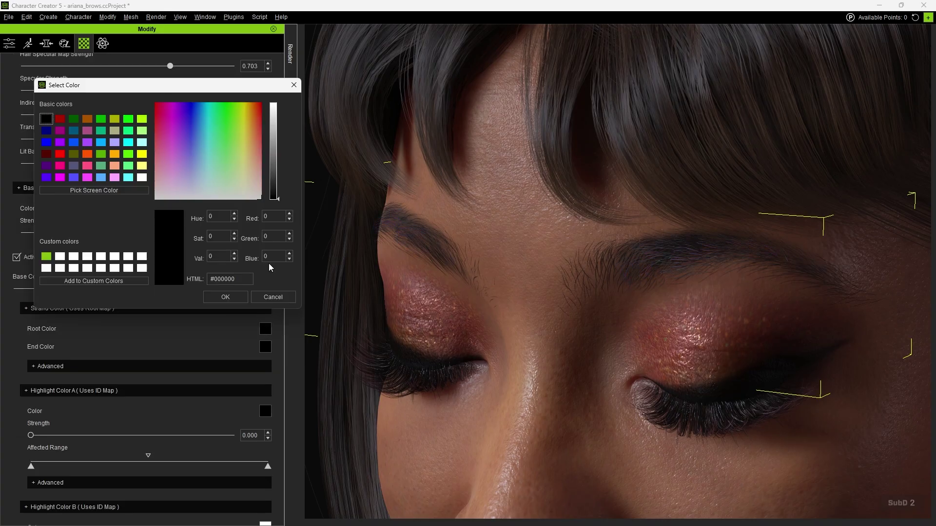
{"action": "left_click_drag", "start_coordinate": [277, 199], "coordinate": [281, 191]}
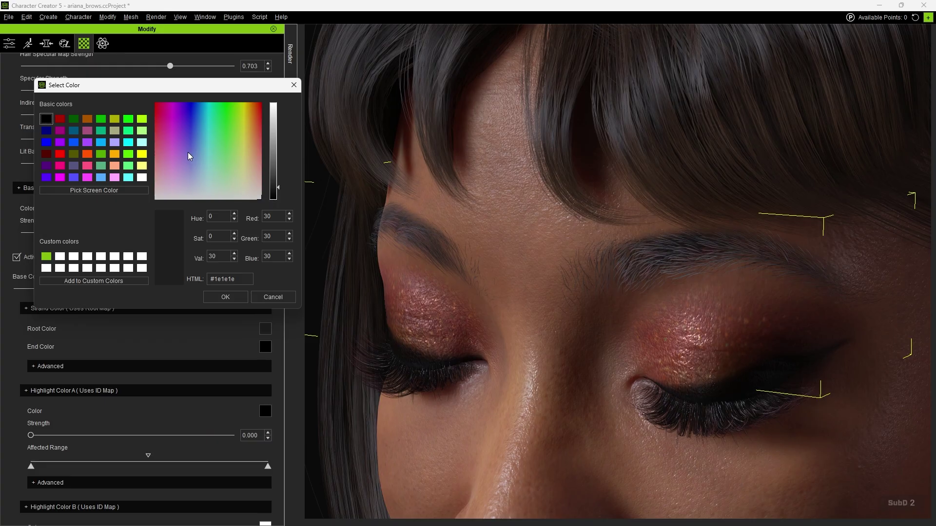
{"action": "left_click_drag", "start_coordinate": [188, 152], "coordinate": [183, 127]}
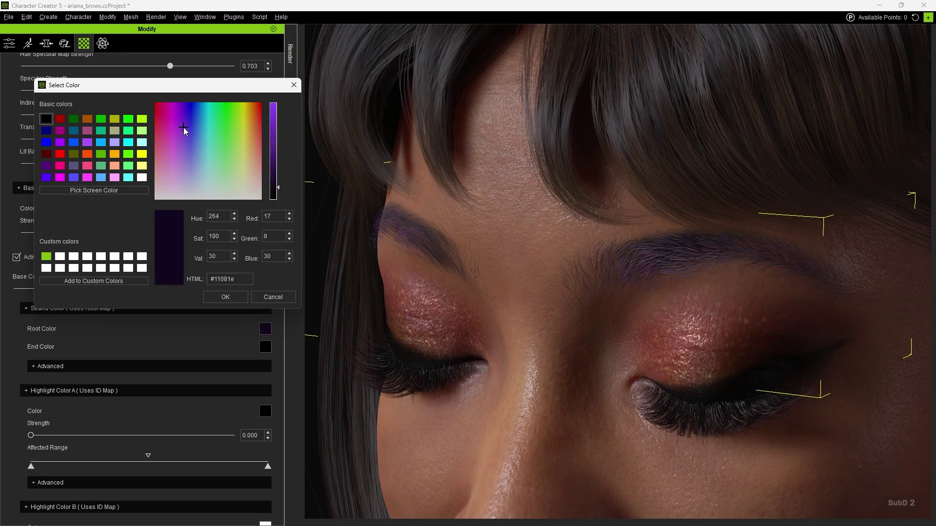
{"action": "left_click", "coordinate": [225, 297]}
Set the brow end color to purple-magenta.
{"action": "left_click", "coordinate": [265, 348]}
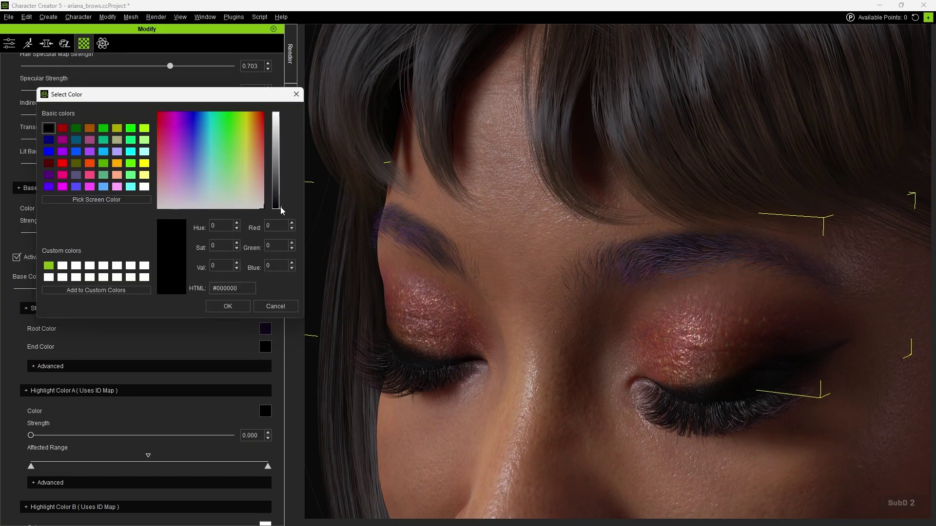
{"action": "left_click_drag", "start_coordinate": [282, 211], "coordinate": [281, 156]}
{"action": "left_click", "coordinate": [201, 159]}
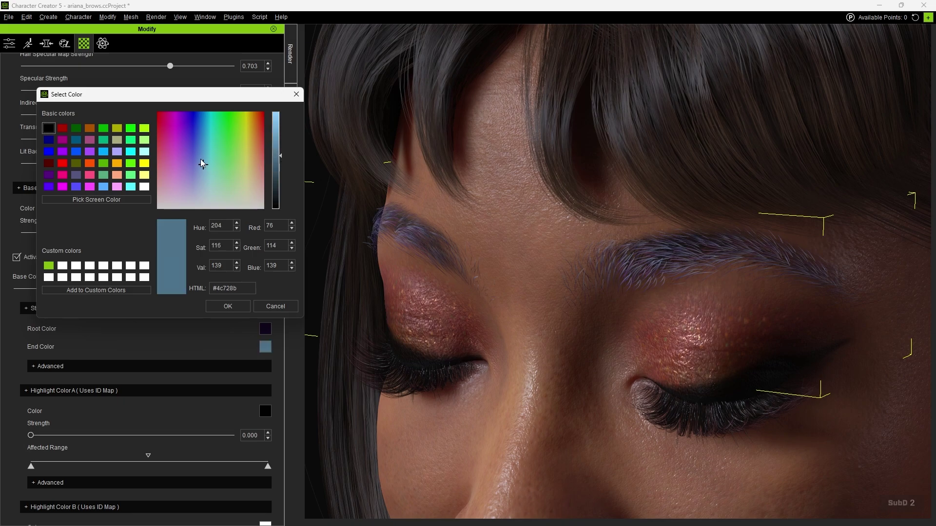
{"action": "left_click_drag", "start_coordinate": [200, 162], "coordinate": [168, 134]}
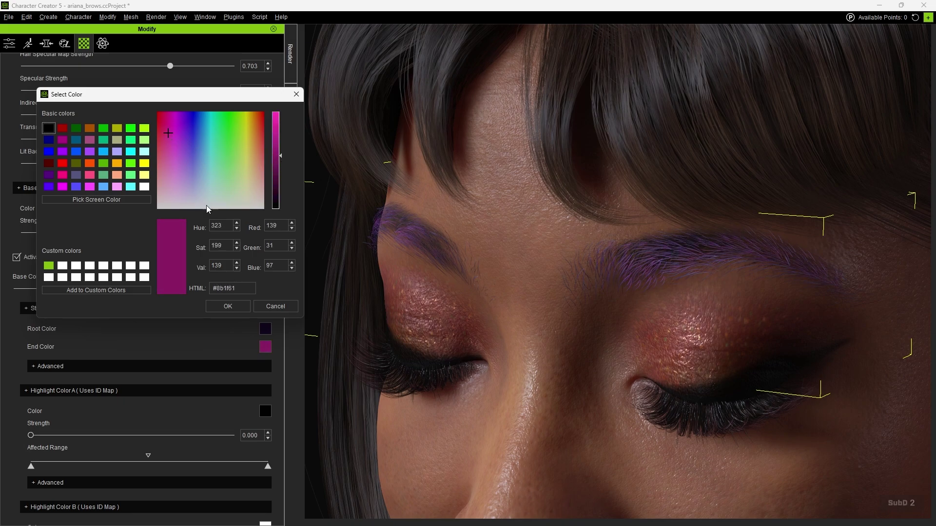
{"action": "left_click", "coordinate": [227, 306]}
Give Highlight A an aqua color, strength 0.284, and a narrower affected range.
{"action": "left_click", "coordinate": [265, 410]}
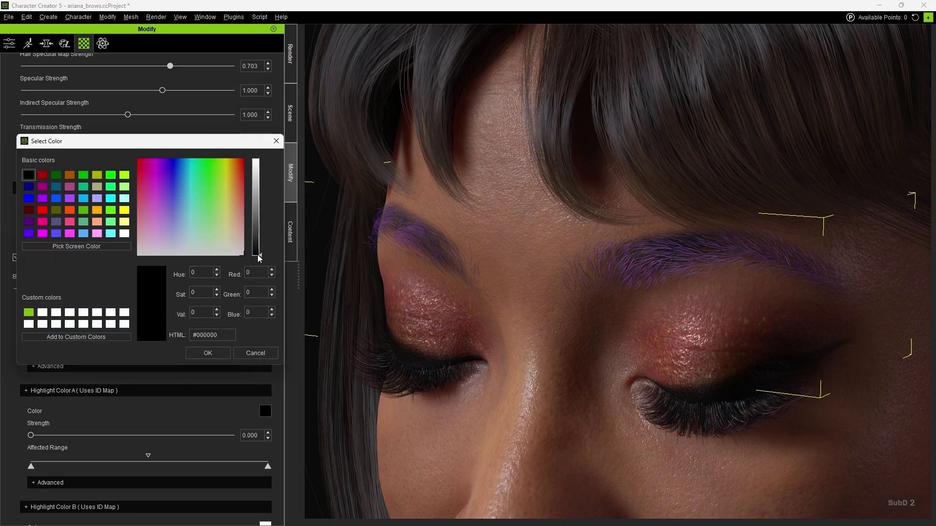
{"action": "left_click_drag", "start_coordinate": [260, 257], "coordinate": [273, 155]}
{"action": "left_click", "coordinate": [238, 248]}
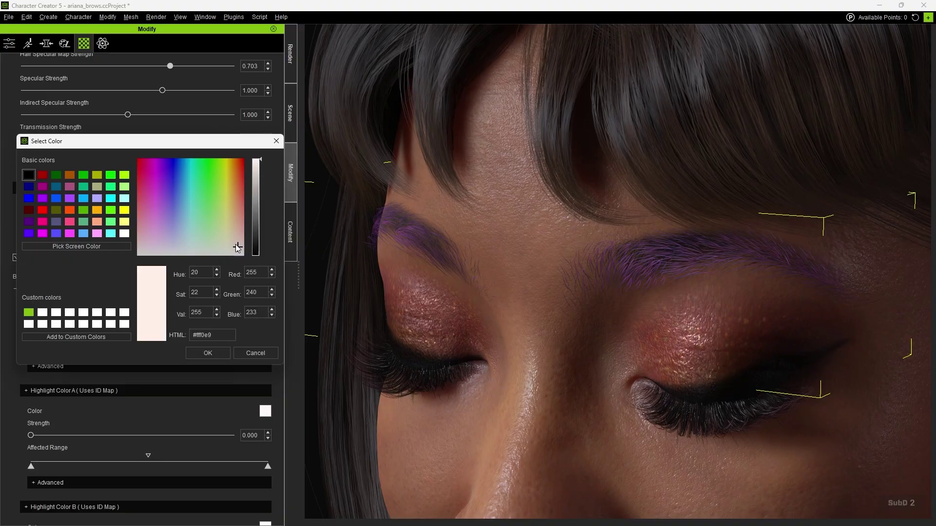
{"action": "left_click_drag", "start_coordinate": [237, 247], "coordinate": [193, 194]}
{"action": "left_click", "coordinate": [215, 350]}
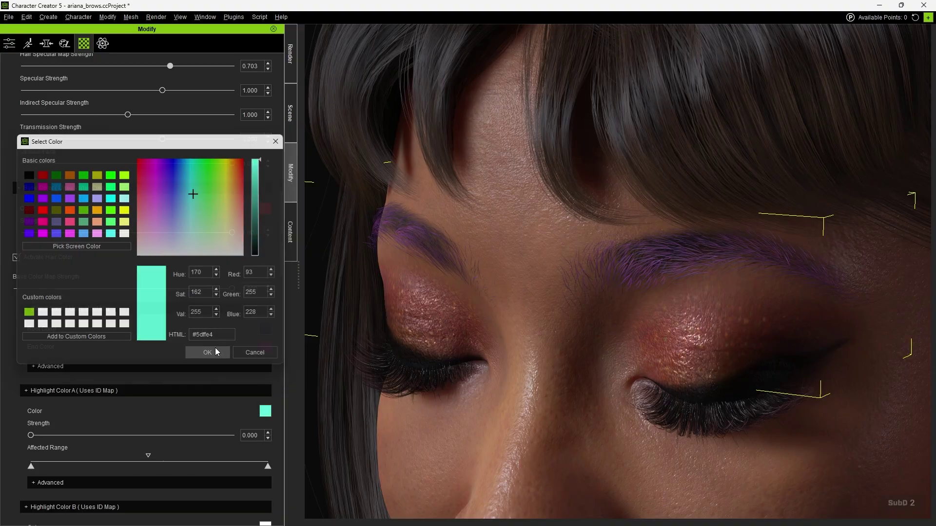
{"action": "left_click_drag", "start_coordinate": [31, 435], "coordinate": [87, 436]}
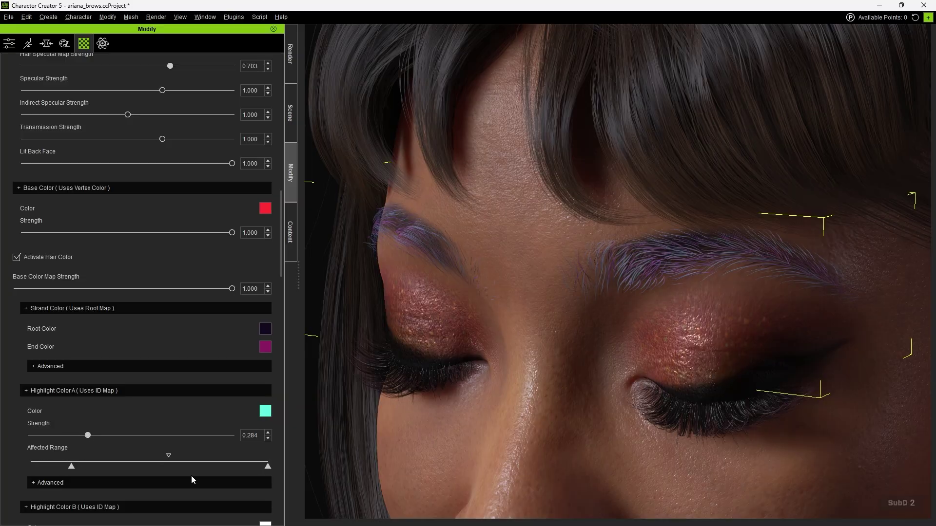
{"action": "left_click_drag", "start_coordinate": [230, 469], "coordinate": [192, 461]}
Apply the Brows Color_Scarlet Material Plus preset to the eyebrows and select them.
{"action": "key", "text": "F4"}
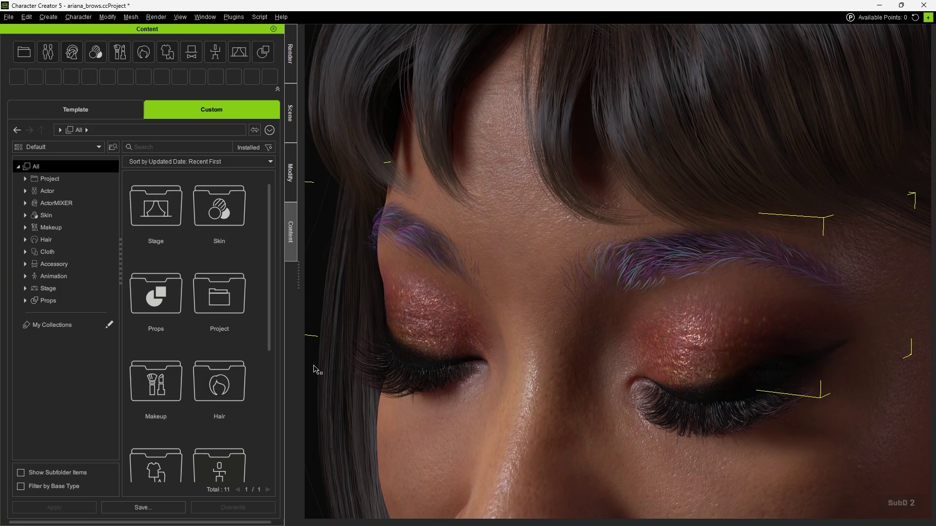
{"action": "left_click", "coordinate": [25, 288]}
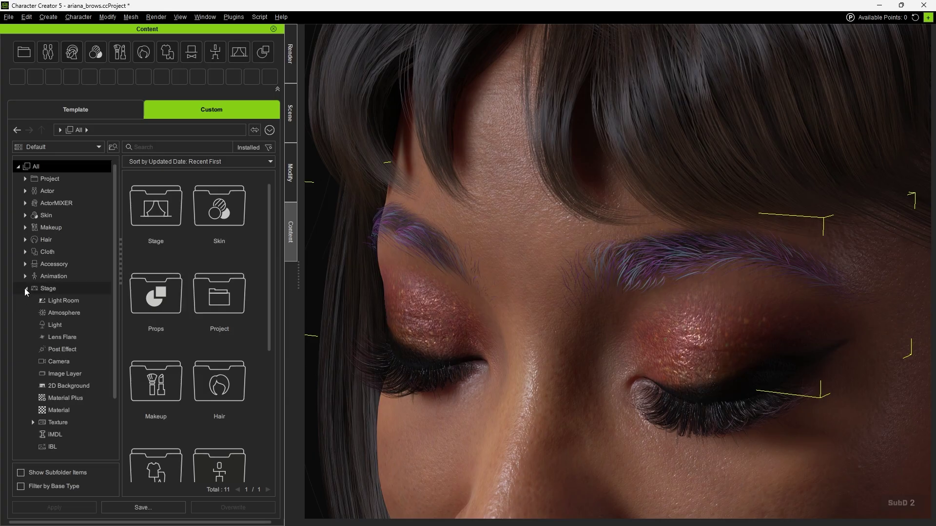
{"action": "left_click", "coordinate": [59, 399]}
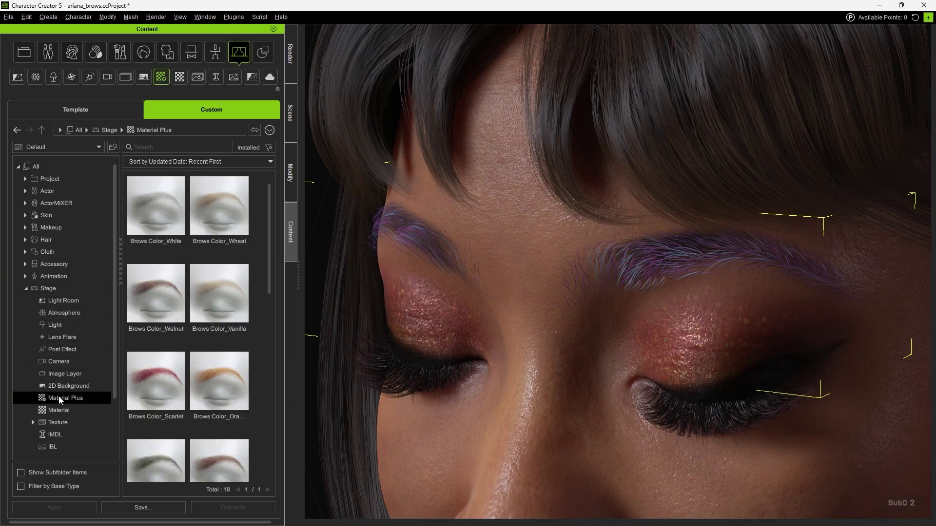
{"action": "mouse_move", "coordinate": [269, 238]}
{"action": "left_mouse_down"}
{"action": "mouse_move", "coordinate": [263, 406]}
{"action": "mouse_move", "coordinate": [273, 253]}
{"action": "left_mouse_up"}
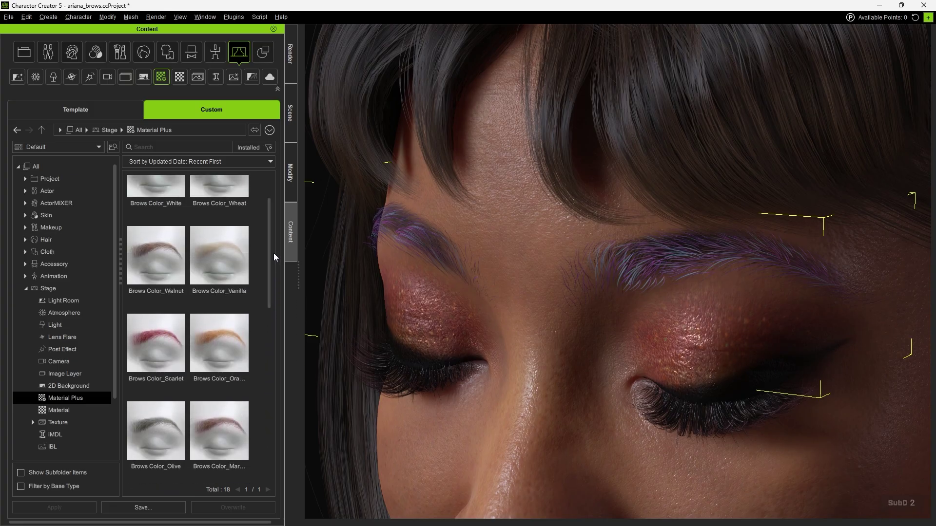
{"action": "left_click_drag", "start_coordinate": [158, 350], "coordinate": [510, 275]}
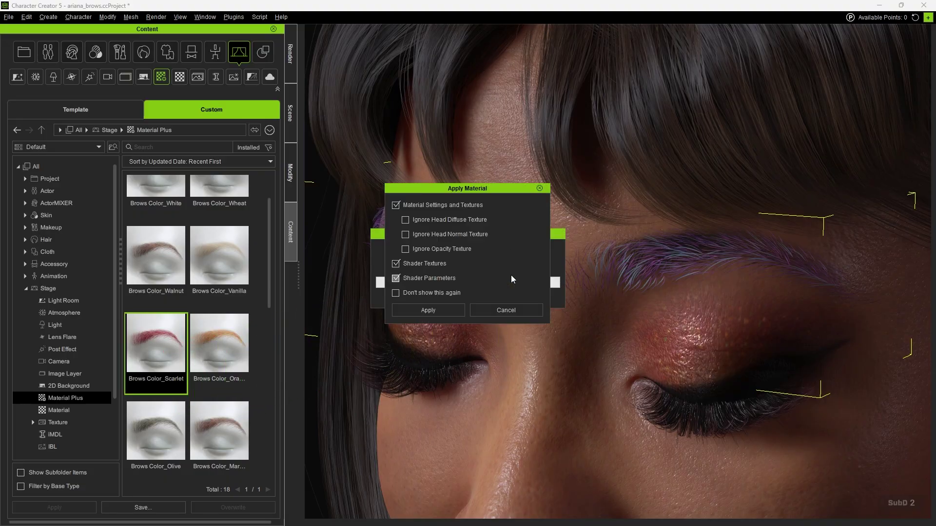
{"action": "left_click", "coordinate": [429, 310]}
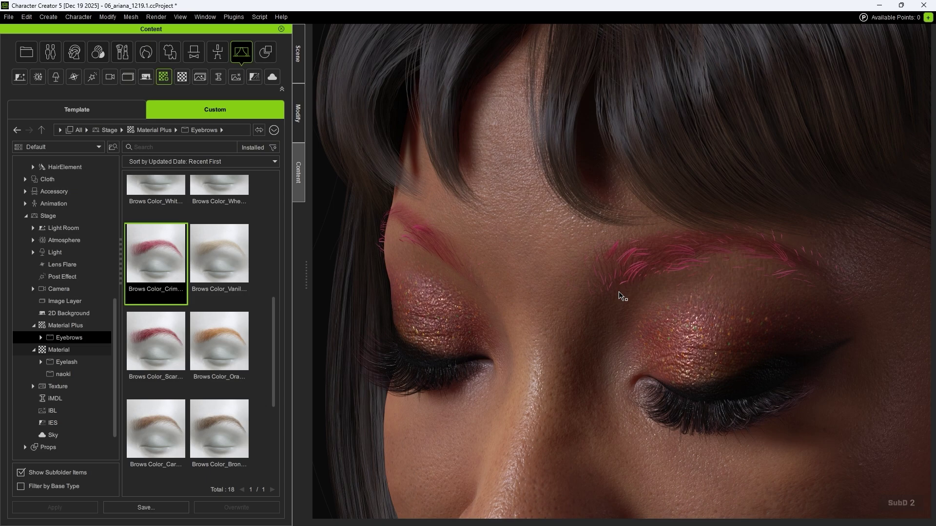
{"action": "left_click", "coordinate": [657, 266]}
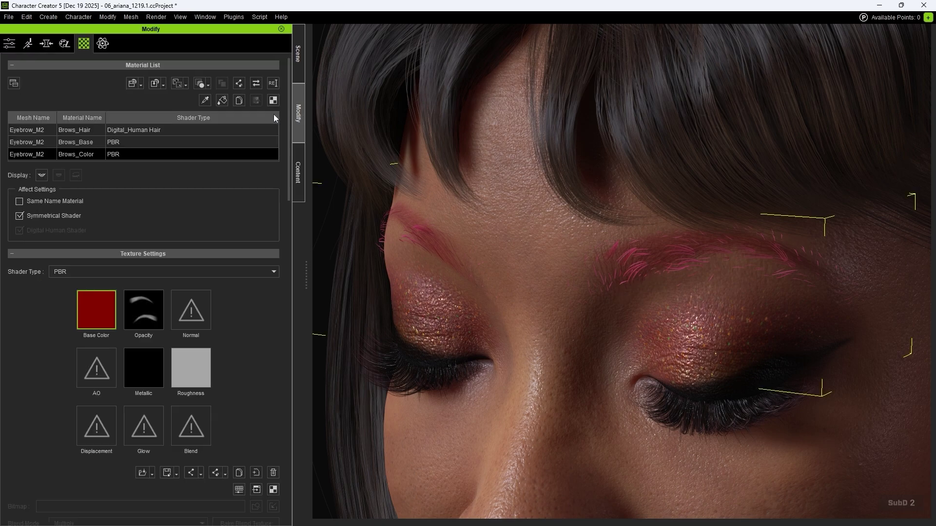
{"action": "left_click", "coordinate": [188, 130]}
{"action": "mouse_move", "coordinate": [141, 314]}
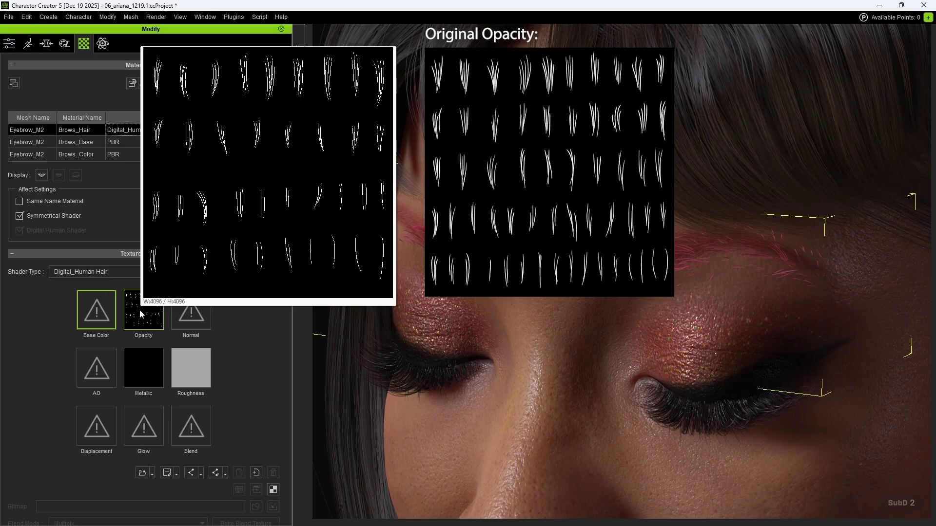
{"action": "left_click", "coordinate": [119, 143]}
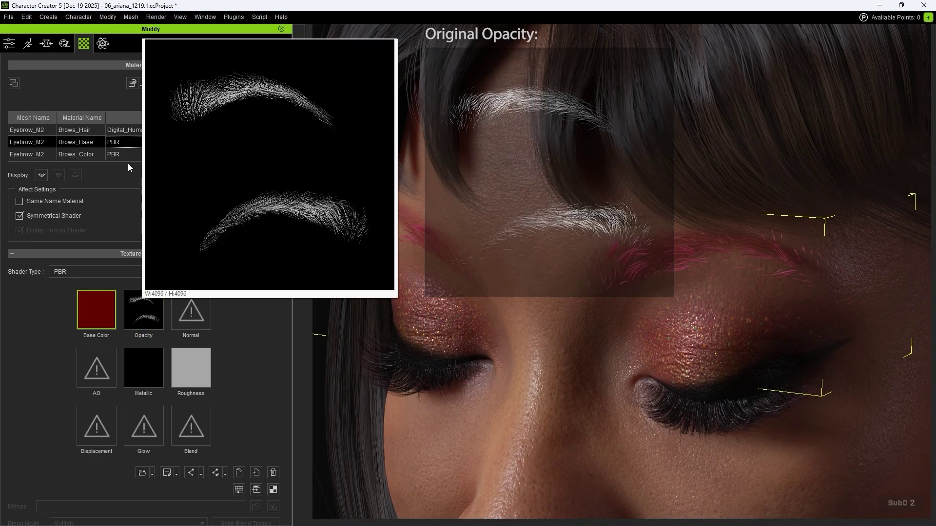
{"action": "left_click", "coordinate": [125, 155]}
{"action": "mouse_move", "coordinate": [141, 311]}
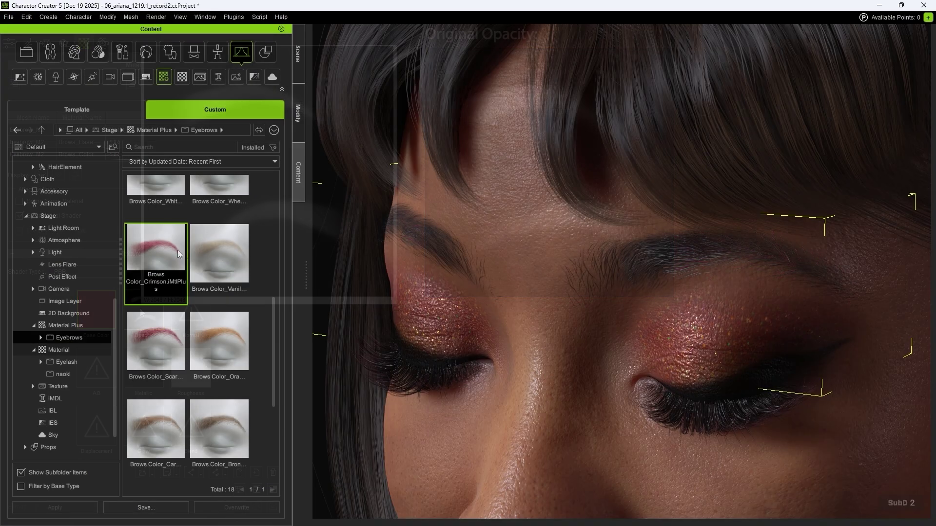
{"action": "left_click_drag", "start_coordinate": [178, 250], "coordinate": [706, 247]}
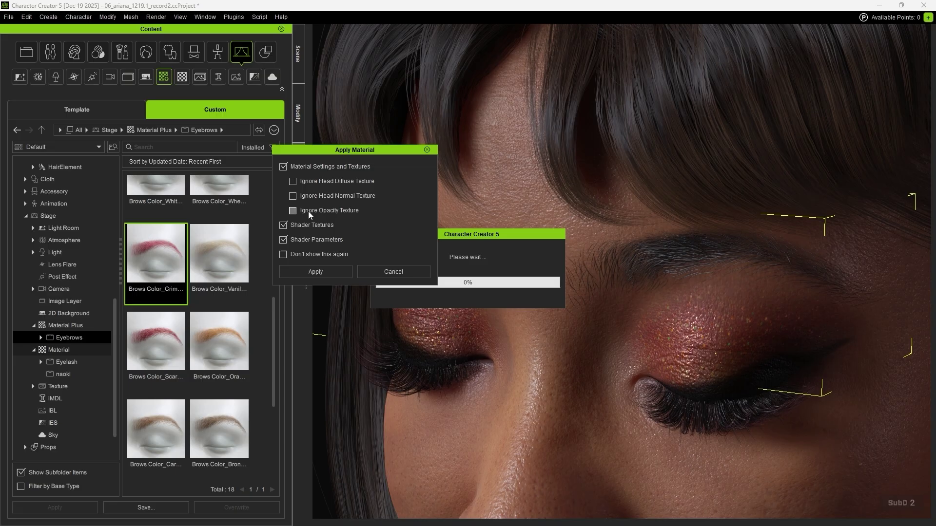
Apply the Crimson brow preset, keeping the existing opacity texture and excluding shader textures.
{"action": "left_click", "coordinate": [354, 211]}
{"action": "left_click", "coordinate": [334, 224]}
{"action": "left_click", "coordinate": [327, 270]}
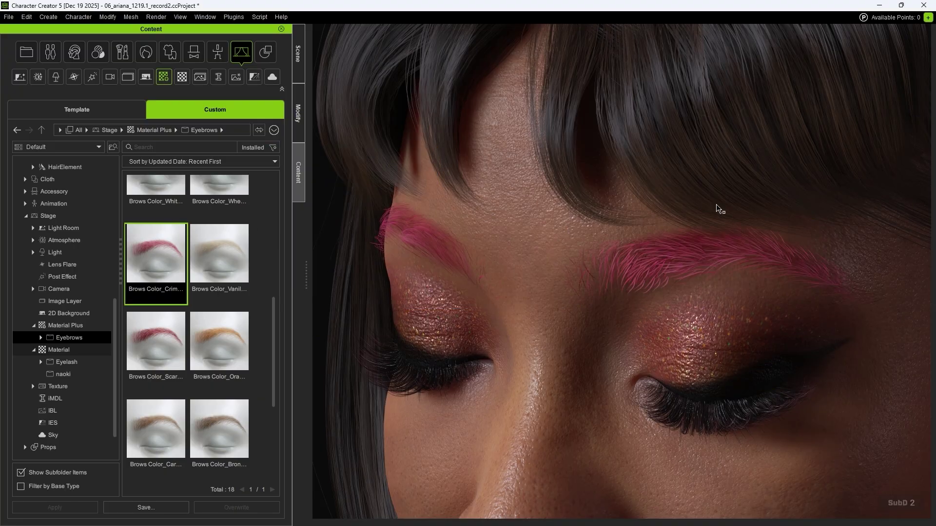
Compare the Brows_Hair, Brows_Base and Brows_Color opacity maps in the eyebrow material settings.
{"action": "left_click", "coordinate": [663, 274]}
{"action": "left_click", "coordinate": [301, 121]}
{"action": "left_click", "coordinate": [193, 131]}
{"action": "mouse_move", "coordinate": [150, 308]}
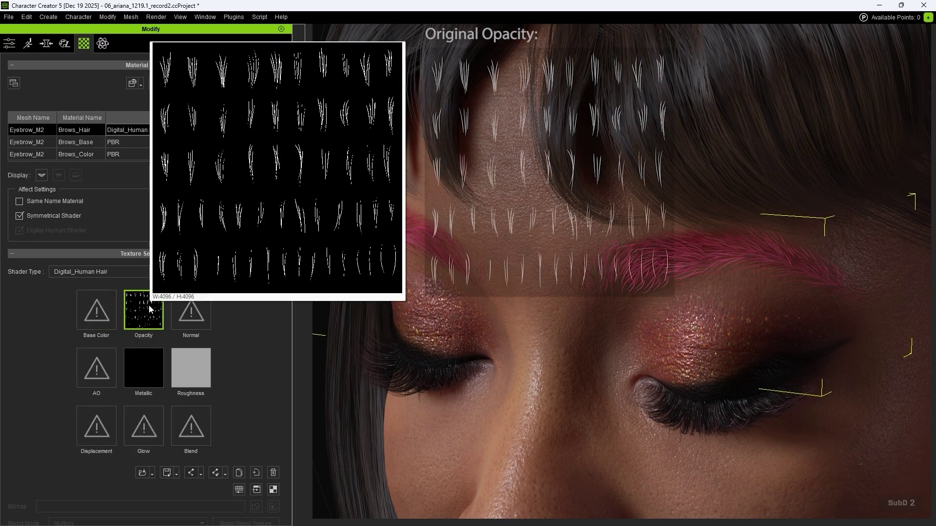
{"action": "left_click", "coordinate": [122, 141]}
{"action": "mouse_move", "coordinate": [145, 305]}
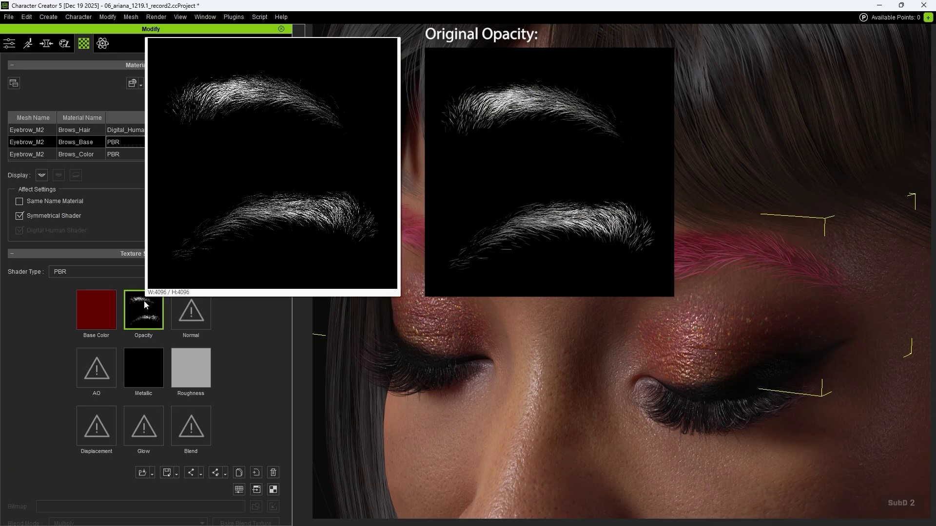
{"action": "left_click", "coordinate": [125, 153]}
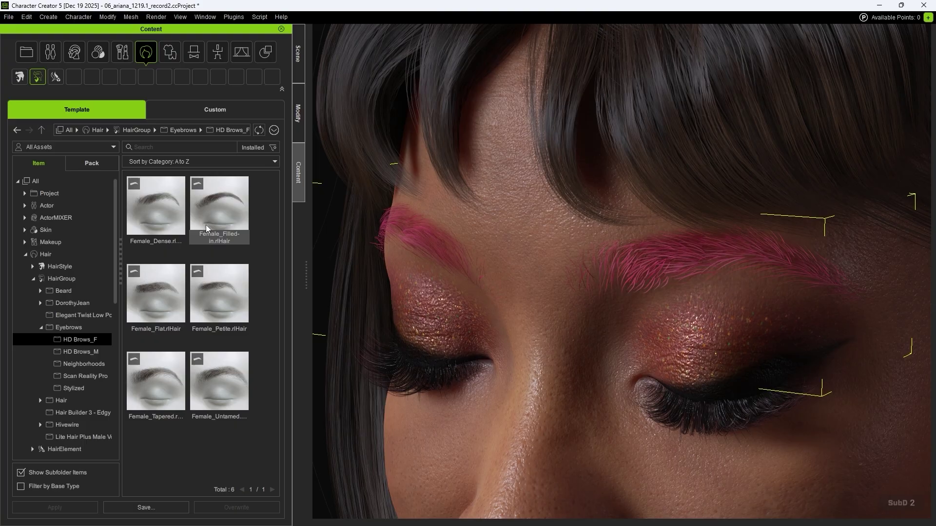
Put Female_Filled-in brows on the woman and apply the reddish-brown brow colour preset.
{"action": "left_click_drag", "start_coordinate": [206, 228], "coordinate": [469, 235]}
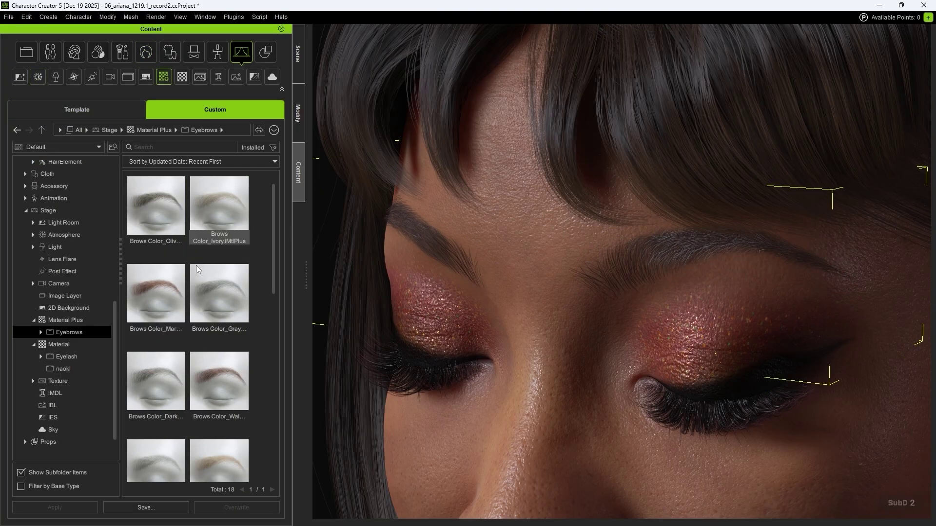
{"action": "left_click_drag", "start_coordinate": [154, 294], "coordinate": [679, 242]}
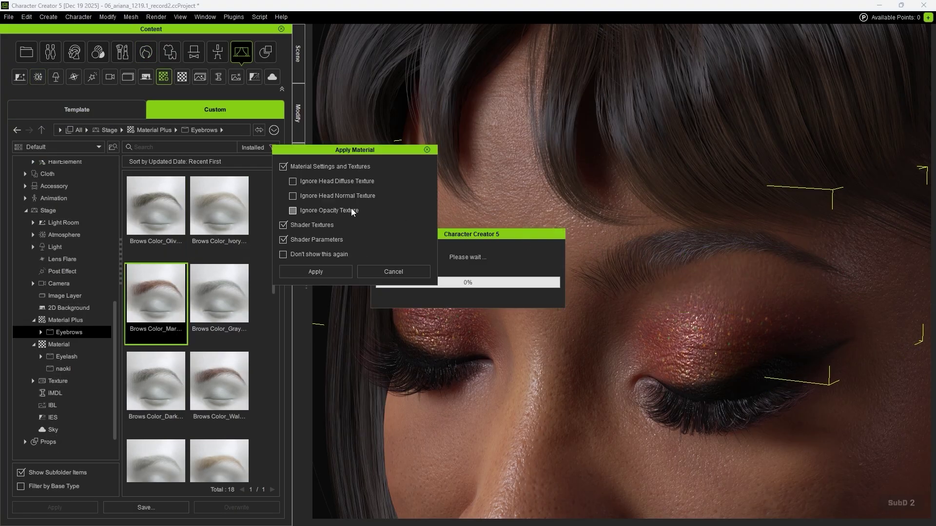
{"action": "left_click", "coordinate": [315, 271]}
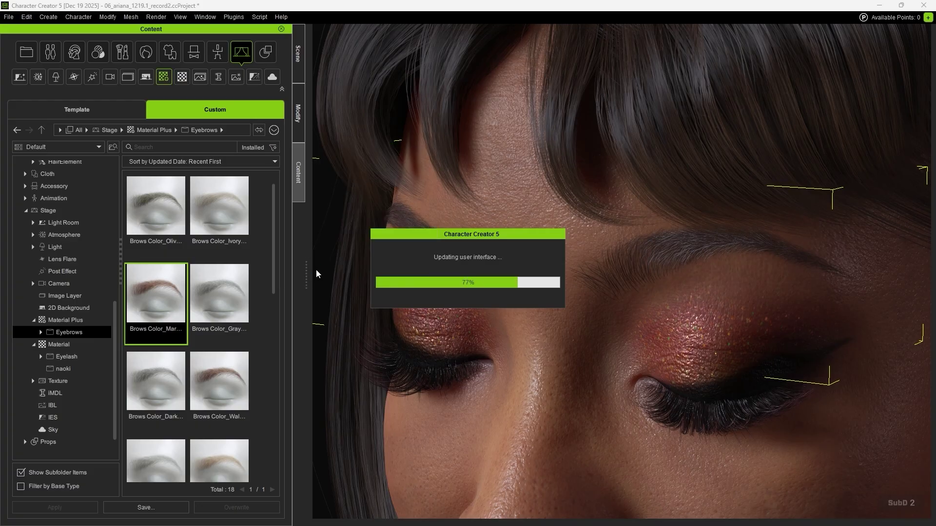
{"action": "left_click_drag", "start_coordinate": [277, 263], "coordinate": [283, 340]}
Apply the pale, then the Scarlet brow colour presets without shader textures.
{"action": "left_click_drag", "start_coordinate": [241, 270], "coordinate": [647, 263]}
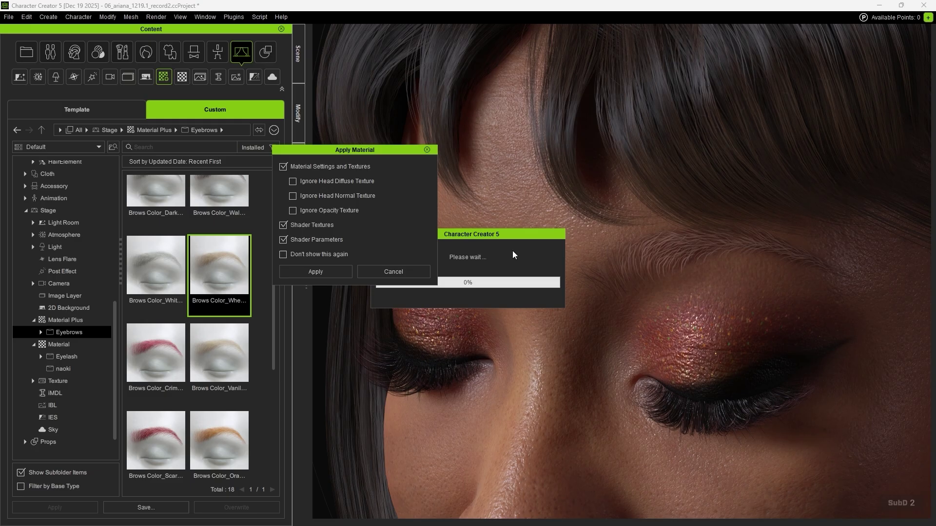
{"action": "left_click", "coordinate": [313, 225]}
{"action": "left_click", "coordinate": [311, 269]}
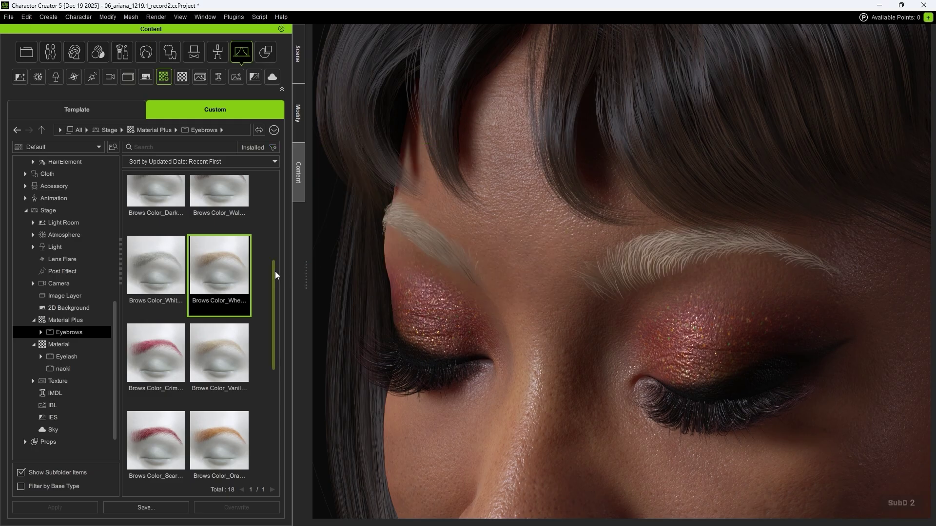
{"action": "left_click_drag", "start_coordinate": [275, 271], "coordinate": [279, 325]}
{"action": "left_click_drag", "start_coordinate": [184, 302], "coordinate": [656, 241]}
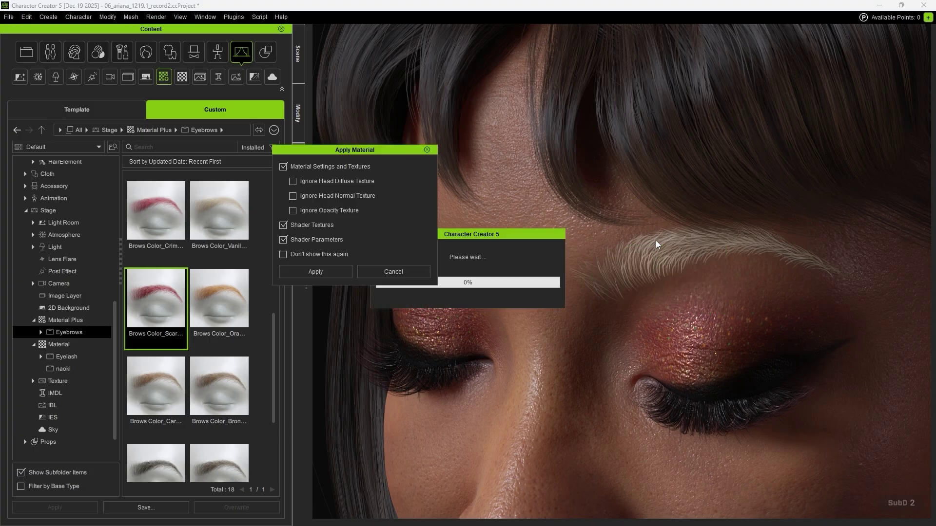
{"action": "left_click", "coordinate": [314, 224]}
{"action": "left_click", "coordinate": [314, 271]}
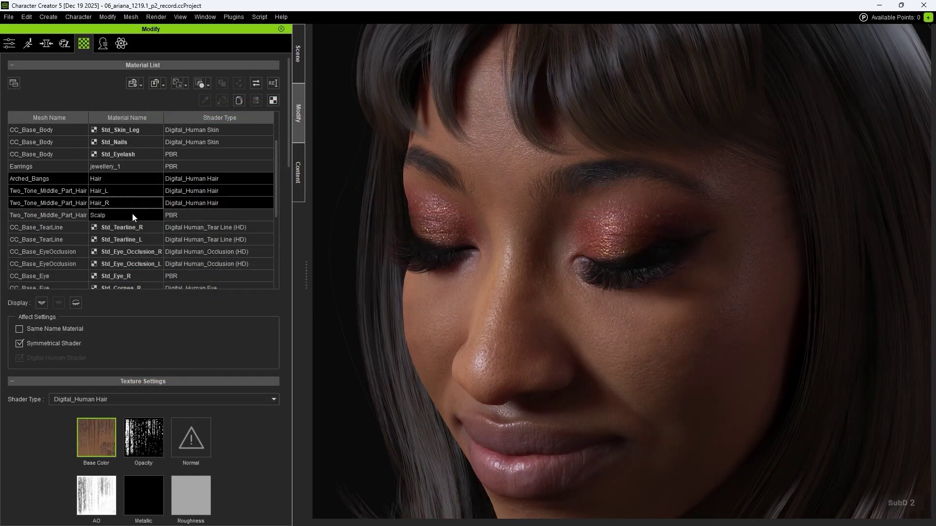
Set the hair Strand End Color to magenta and darken the Root Color.
{"action": "left_click_drag", "start_coordinate": [288, 150], "coordinate": [300, 324]}
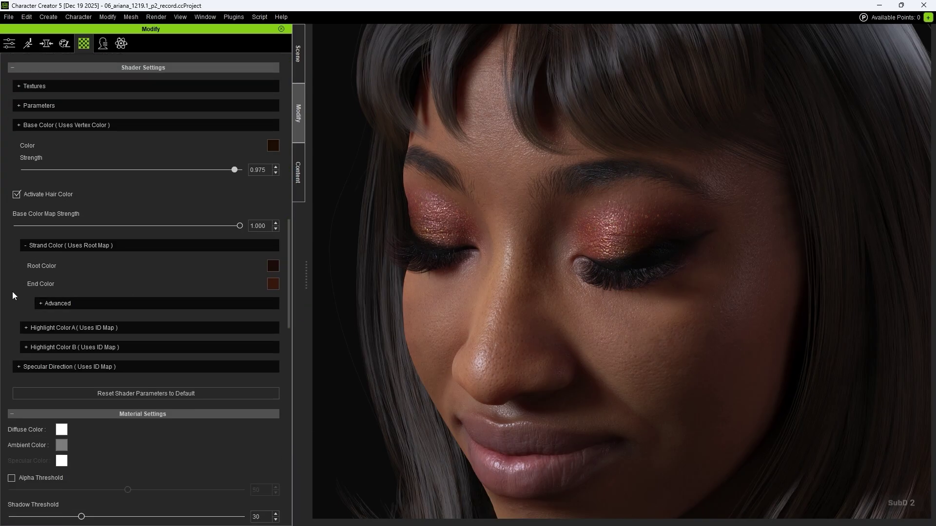
{"action": "left_click", "coordinate": [273, 283]}
{"action": "left_click_drag", "start_coordinate": [268, 185], "coordinate": [178, 179]}
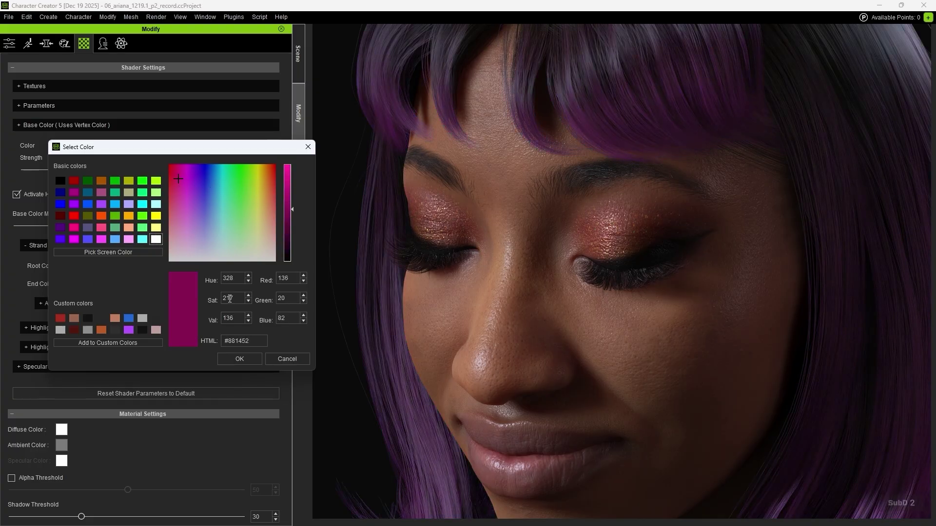
{"action": "left_click", "coordinate": [247, 355]}
{"action": "left_click", "coordinate": [273, 265]}
{"action": "left_click_drag", "start_coordinate": [278, 248], "coordinate": [277, 236]}
{"action": "left_click_drag", "start_coordinate": [262, 191], "coordinate": [138, 190]}
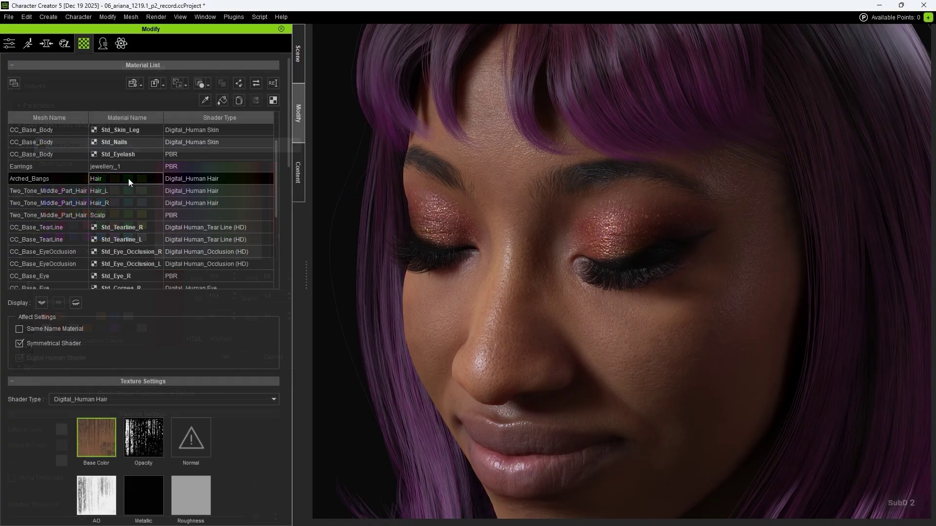
Save the hair material as Hair_Purple in the Hair Custom Color folder.
{"action": "left_click", "coordinate": [139, 85]}
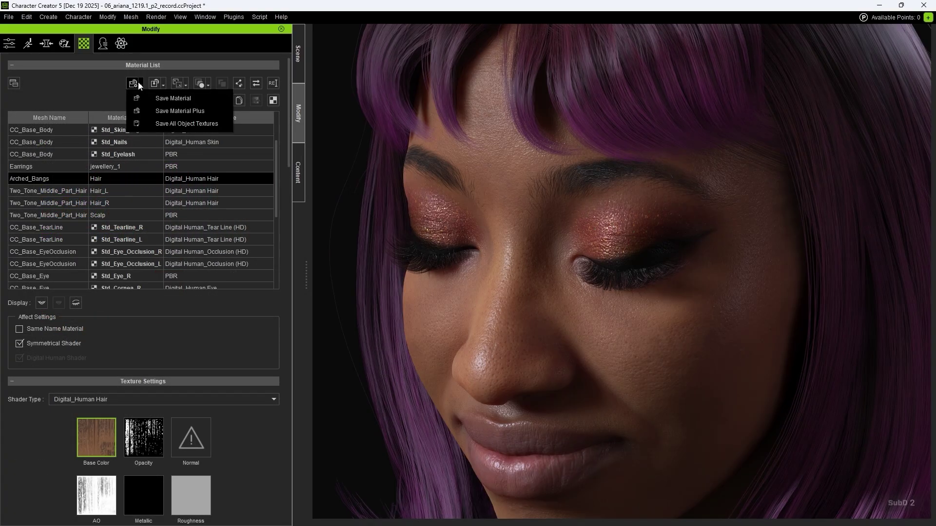
{"action": "left_click", "coordinate": [200, 99]}
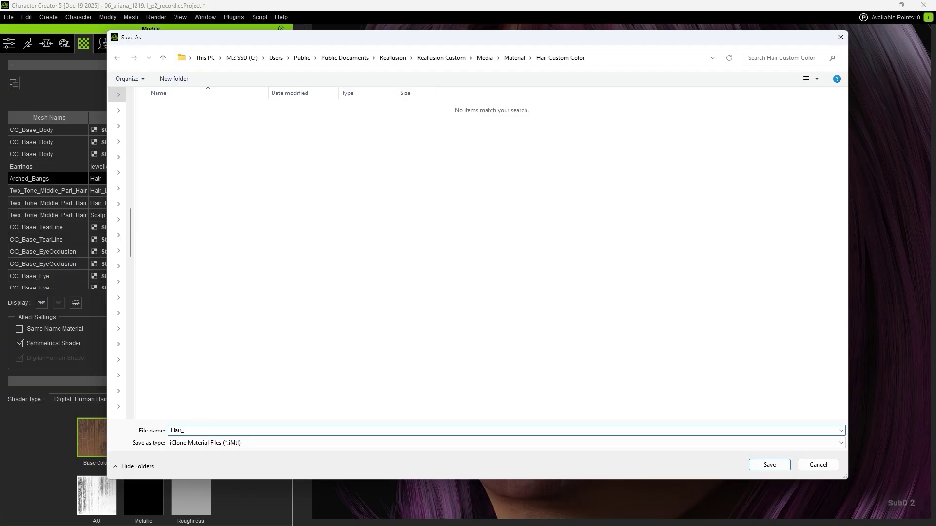
{"action": "left_click", "coordinate": [756, 465]}
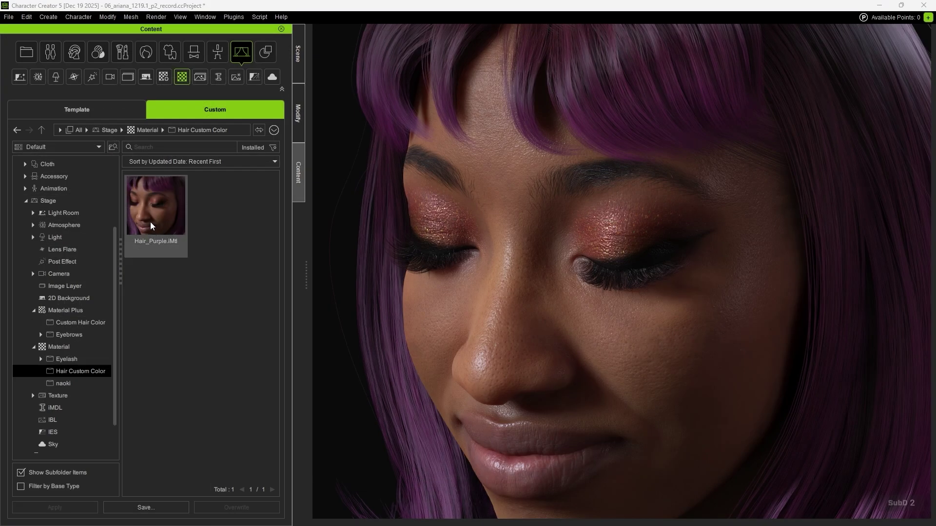
Apply Hair_Purple to the eyebrows and select their Brows_Hair material for editing.
{"action": "left_click_drag", "start_coordinate": [149, 215], "coordinate": [574, 171]}
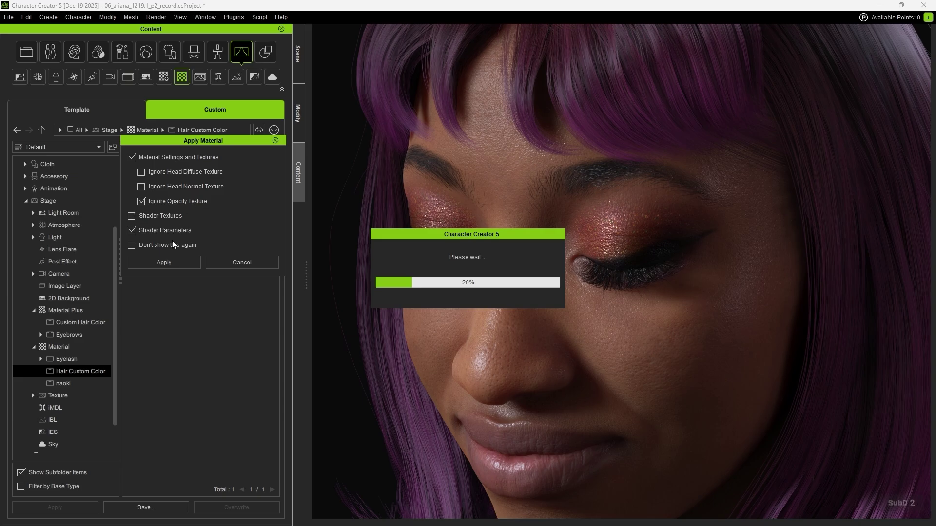
{"action": "left_click", "coordinate": [168, 263]}
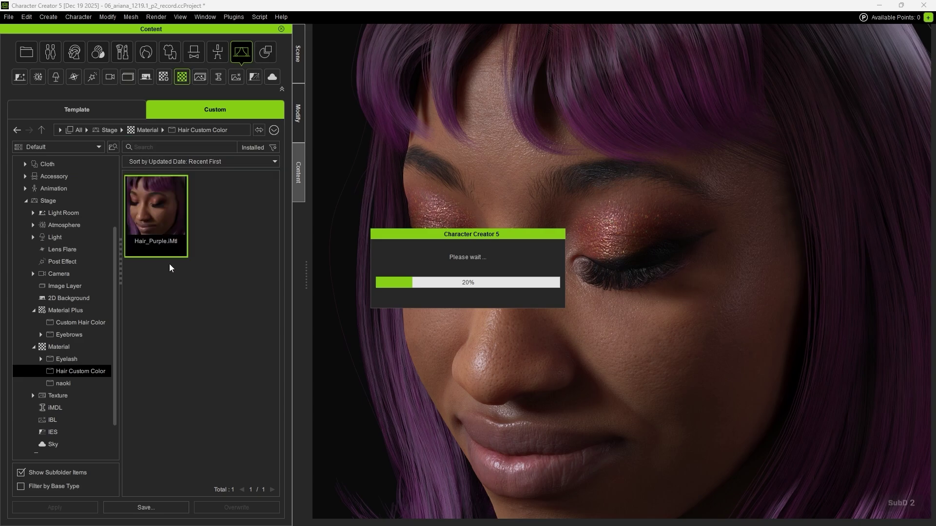
{"action": "left_click", "coordinate": [621, 176]}
{"action": "left_click", "coordinate": [299, 121]}
{"action": "left_click", "coordinate": [244, 131]}
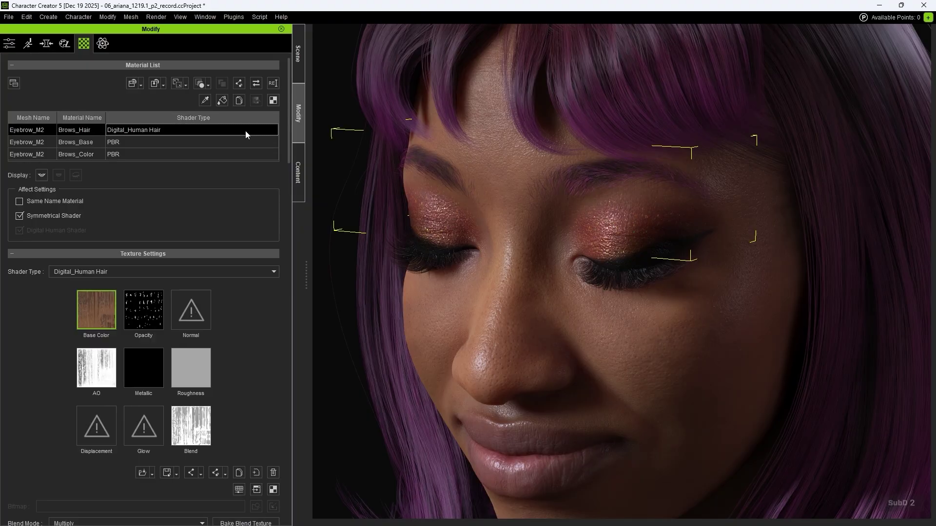
{"action": "scroll", "coordinate": [288, 127], "scroll_direction": "down", "scroll_amount": 10}
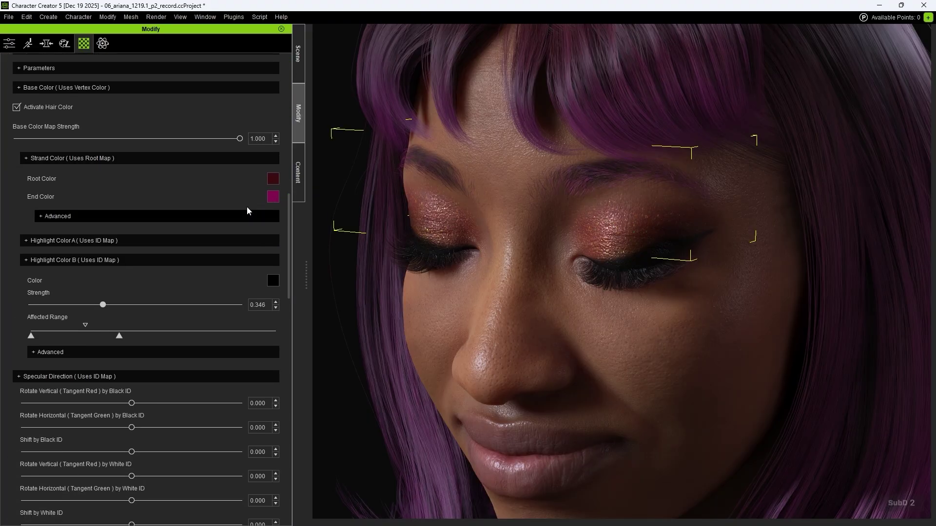
Tint Brows_Base and Brows_Color dark purple: brighter, Magenta-Green -62, Cyan-Red 33.
{"action": "left_click_drag", "start_coordinate": [290, 224], "coordinate": [293, 73]}
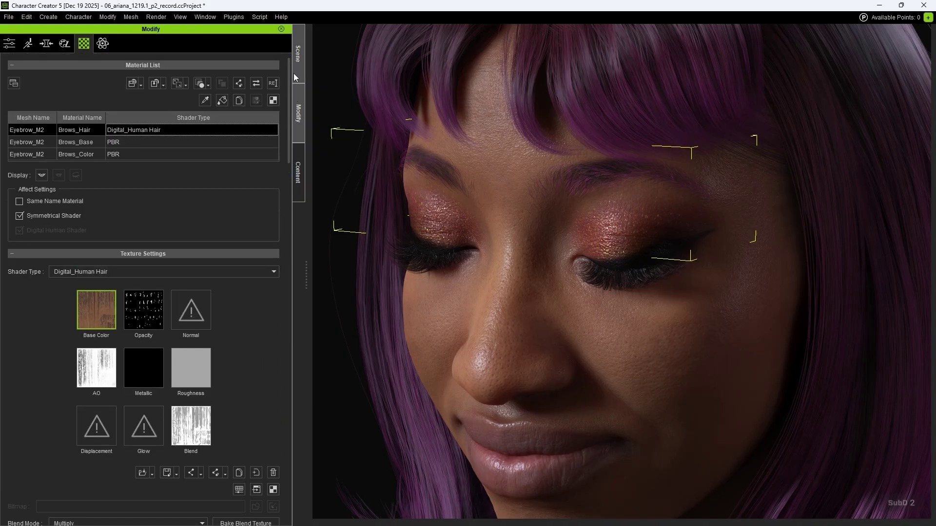
{"action": "left_click", "coordinate": [155, 141]}
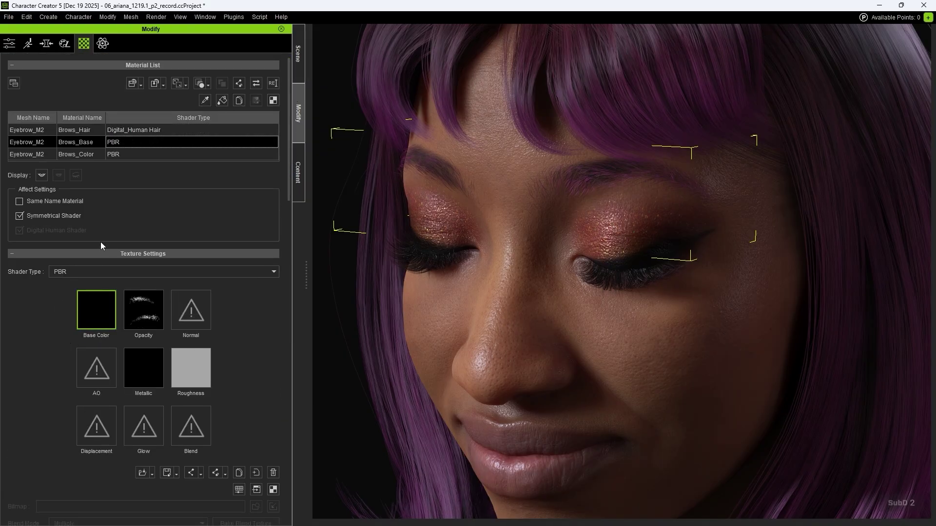
{"action": "left_click", "coordinate": [126, 154]}
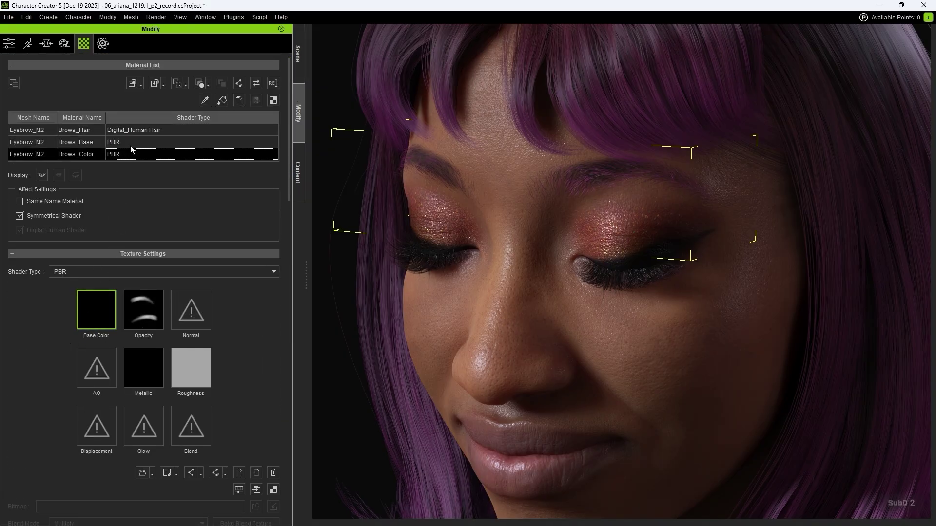
{"action": "left_click", "coordinate": [130, 146], "text": "shift"}
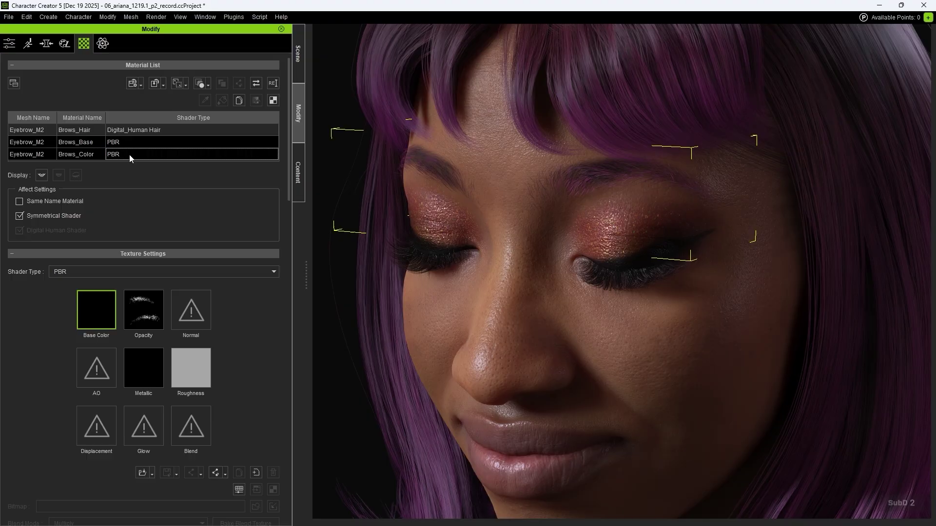
{"action": "left_click", "coordinate": [238, 489]}
{"action": "left_click_drag", "start_coordinate": [161, 238], "coordinate": [177, 239]}
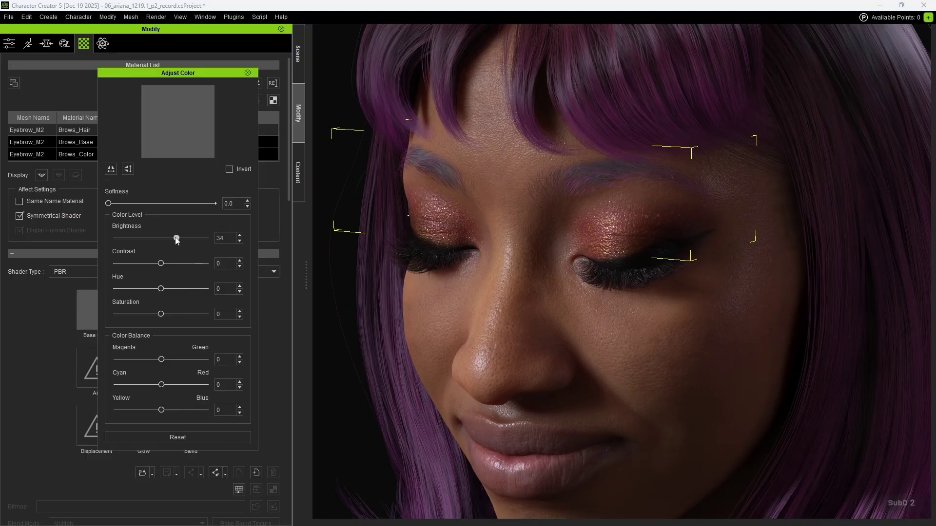
{"action": "left_click_drag", "start_coordinate": [161, 359], "coordinate": [176, 385]}
{"action": "left_click_drag", "start_coordinate": [176, 238], "coordinate": [172, 239]}
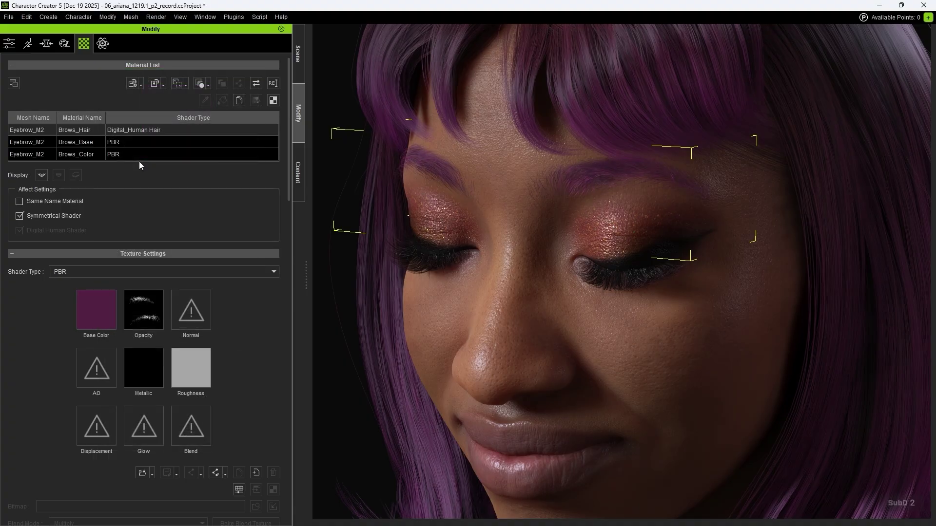
Save the brow materials as a Material Plus file named with a Brows_ prefix.
{"action": "left_click", "coordinate": [140, 85]}
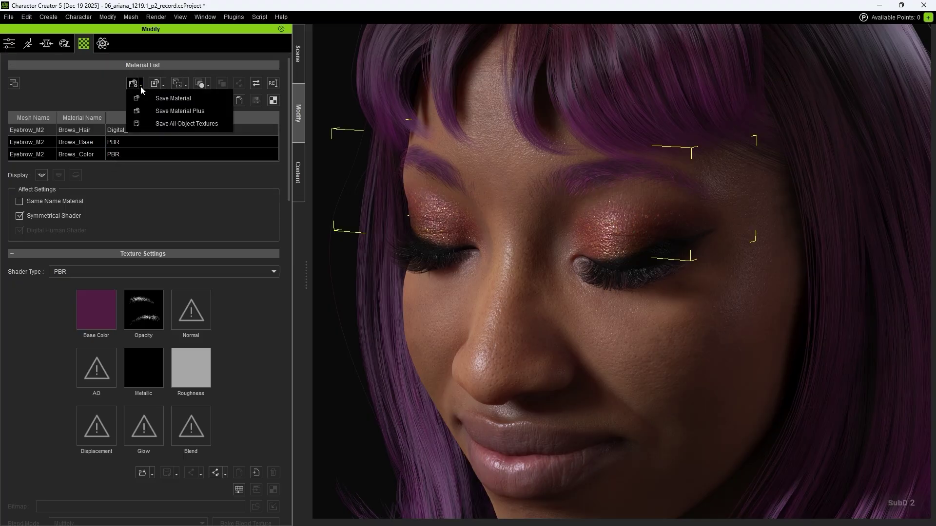
{"action": "left_click", "coordinate": [213, 111]}
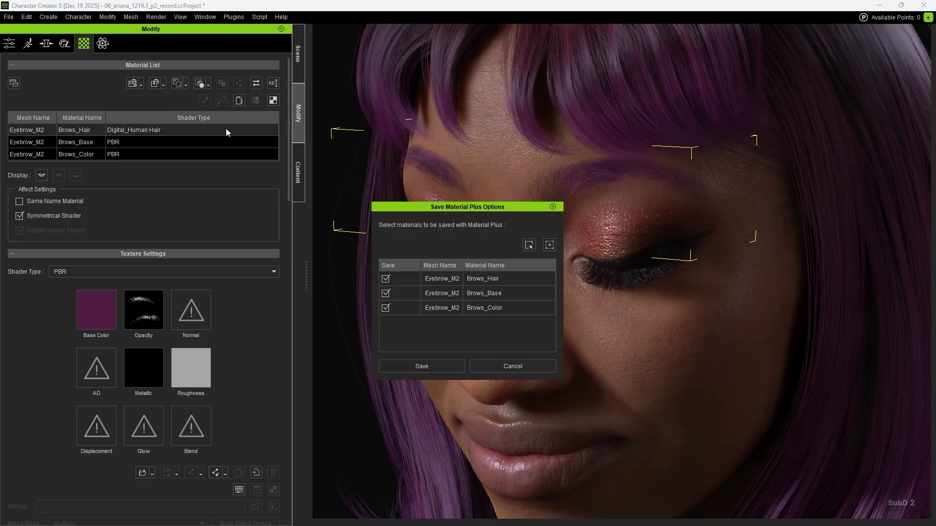
{"action": "left_click", "coordinate": [414, 366]}
{"action": "type", "text": "Brows_Purple"}
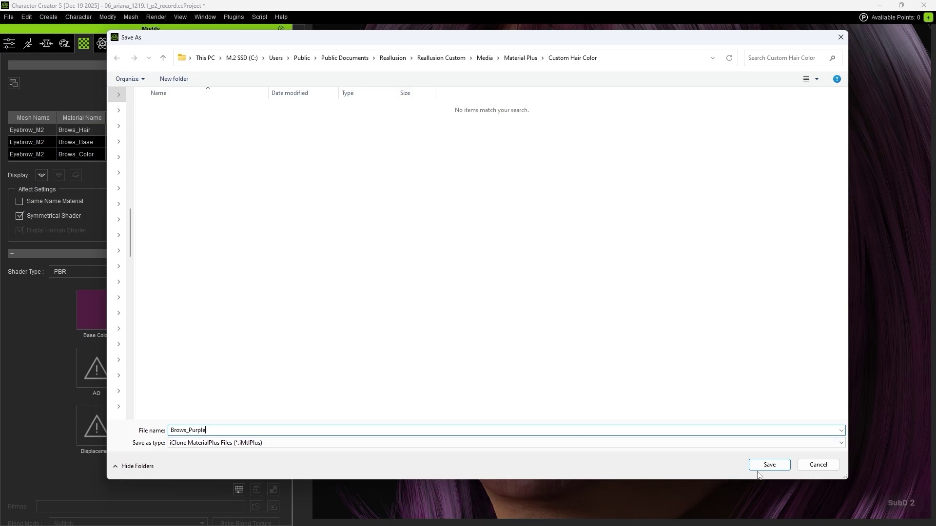
{"action": "left_click", "coordinate": [761, 469]}
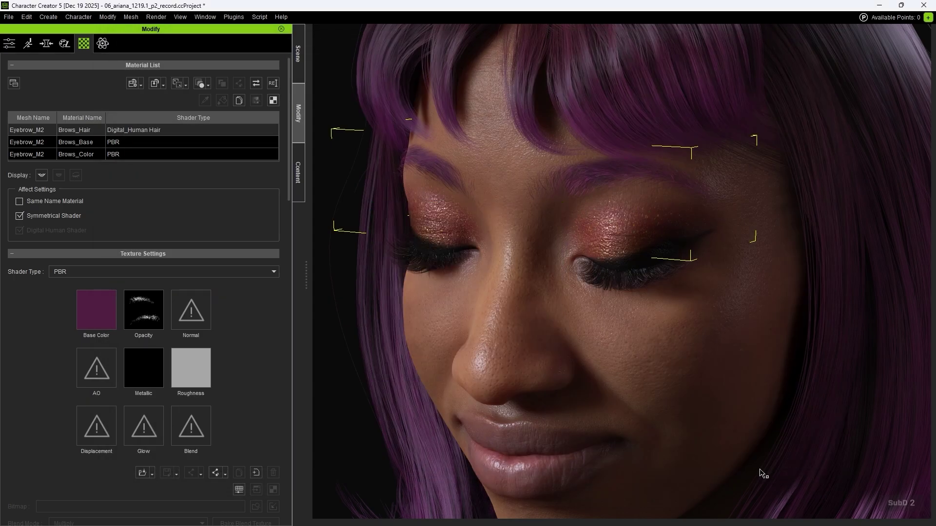
{"action": "left_click", "coordinate": [298, 173]}
Give her Female_Filled-in brows with the Brows_Purple preset, then select Brows_Hair.
{"action": "left_click_drag", "start_coordinate": [219, 207], "coordinate": [544, 194]}
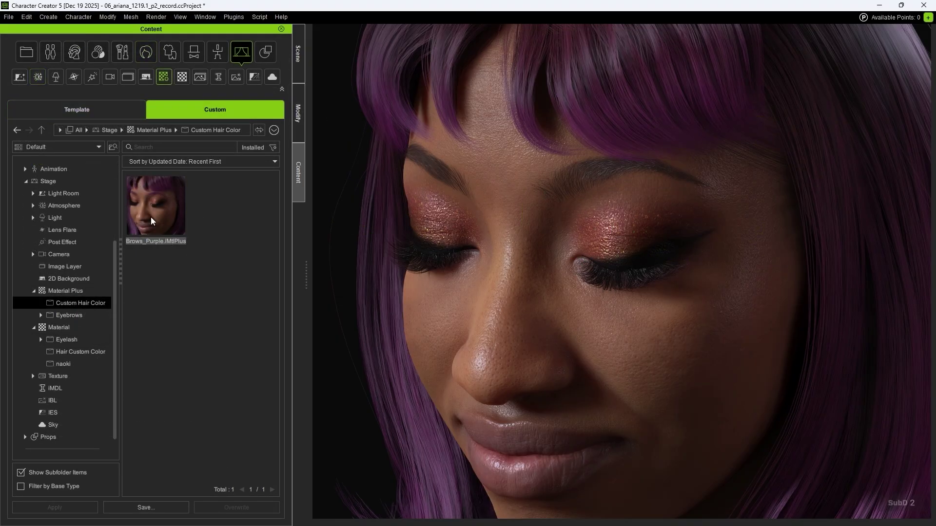
{"action": "left_click_drag", "start_coordinate": [150, 217], "coordinate": [579, 180]}
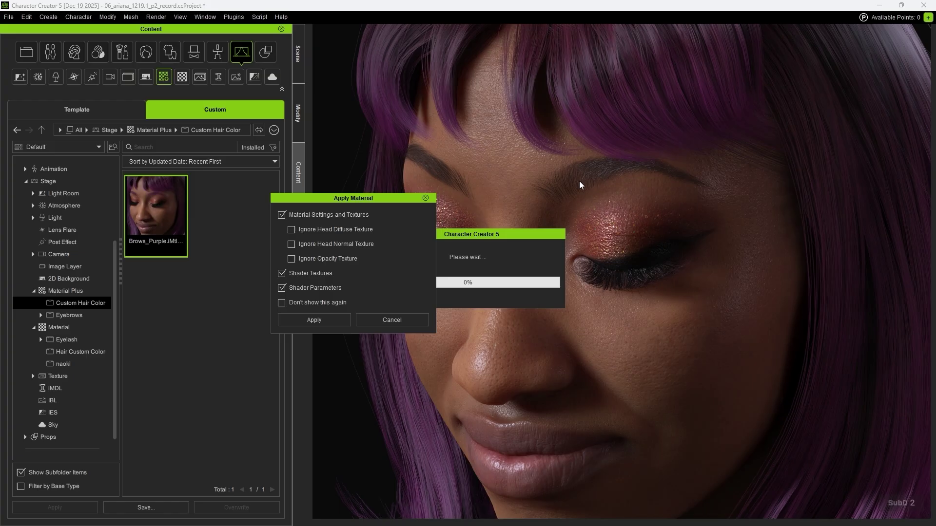
{"action": "left_click", "coordinate": [305, 317]}
{"action": "left_click", "coordinate": [299, 126]}
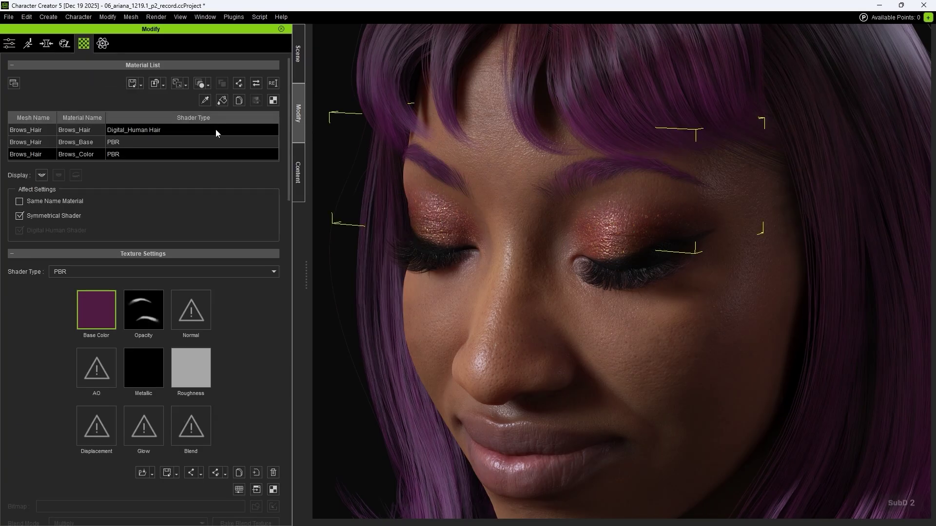
{"action": "left_click", "coordinate": [215, 130]}
{"action": "left_click_drag", "start_coordinate": [285, 125], "coordinate": [292, 250]}
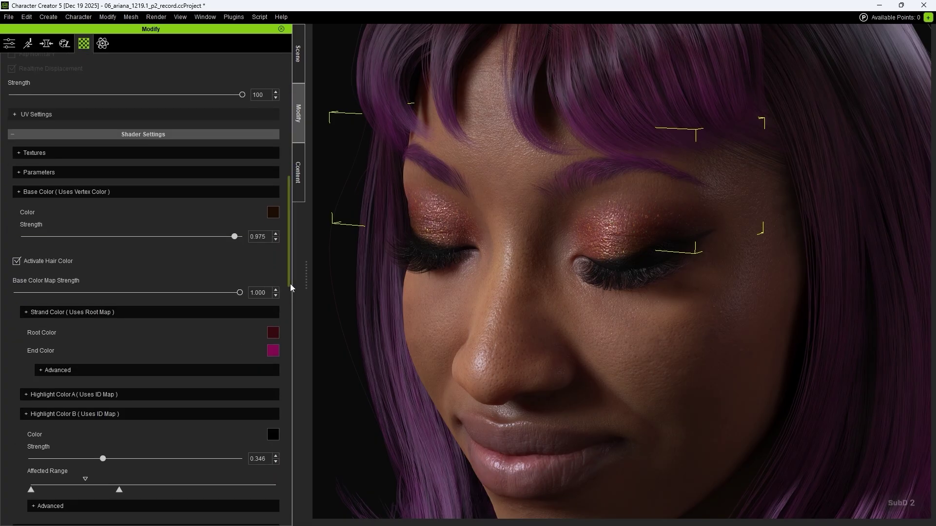
Apply Hair_Purple to the eyelashes with Ignore Opacity Texture checked.
{"action": "left_click_drag", "start_coordinate": [291, 284], "coordinate": [289, 169]}
{"action": "left_click", "coordinate": [175, 144]}
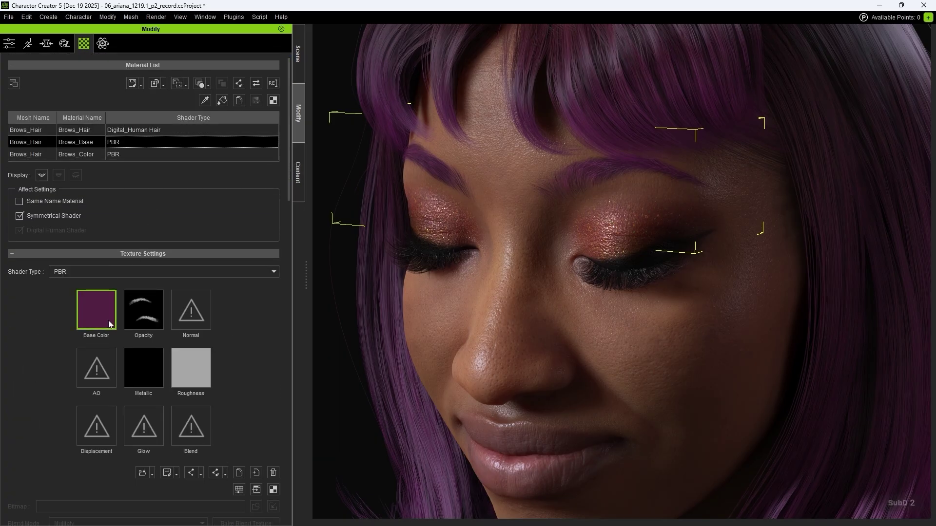
{"action": "left_click", "coordinate": [135, 152]}
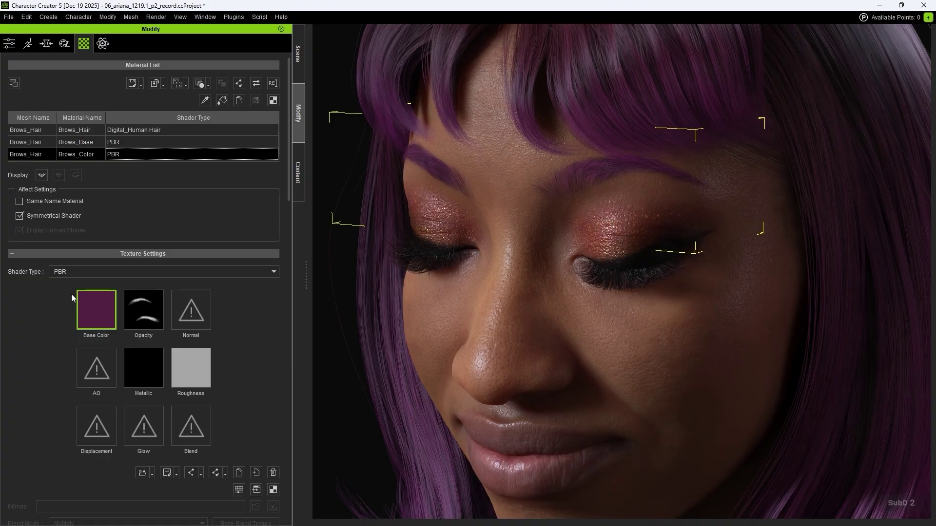
{"action": "key", "text": "F4"}
{"action": "left_click_drag", "start_coordinate": [156, 210], "coordinate": [431, 262]}
{"action": "left_click", "coordinate": [346, 258]}
{"action": "left_click", "coordinate": [313, 319]}
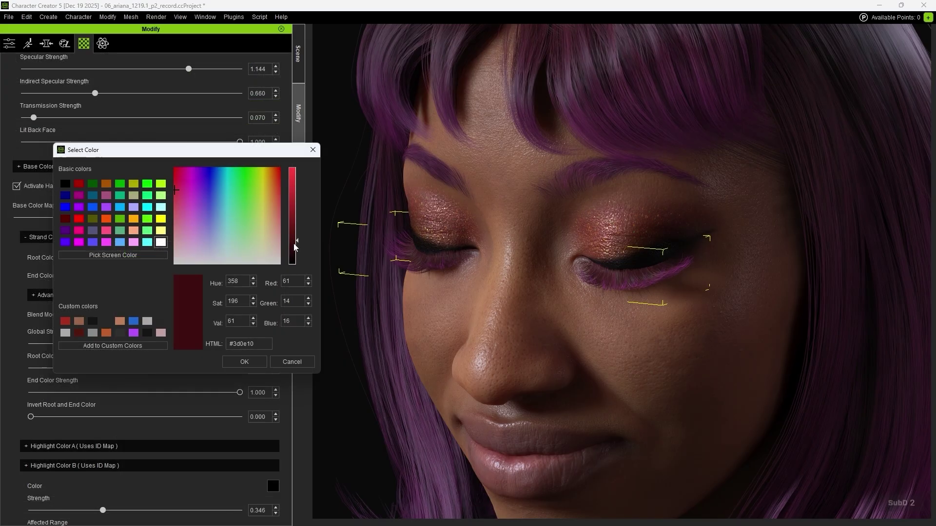
Set the lash Root Color near-black and the End Color deep magenta.
{"action": "left_click_drag", "start_coordinate": [293, 243], "coordinate": [293, 261]}
{"action": "left_click", "coordinate": [254, 365]}
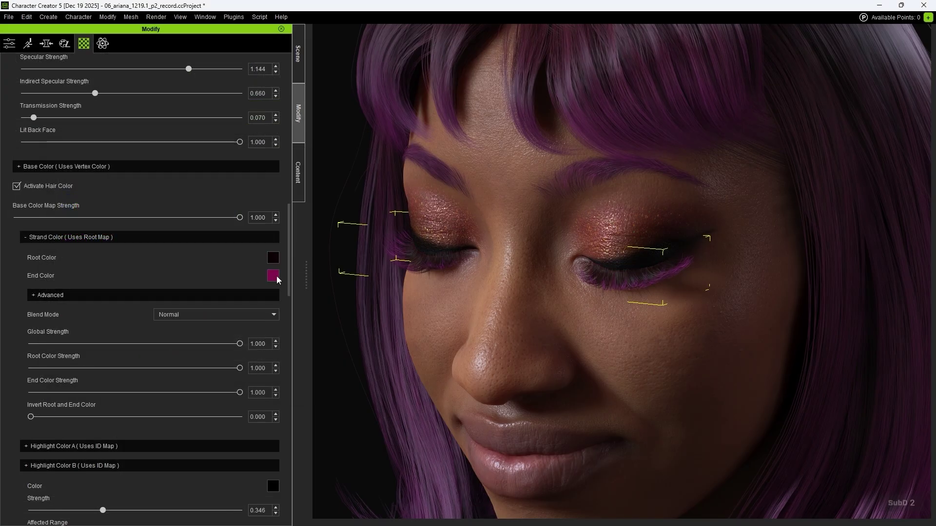
{"action": "left_click", "coordinate": [277, 277]}
{"action": "left_click_drag", "start_coordinate": [309, 230], "coordinate": [309, 237]}
Give the older man Male_Faint Unibrow HD brows after trying Male_Coarse.
{"action": "left_click", "coordinate": [257, 372]}
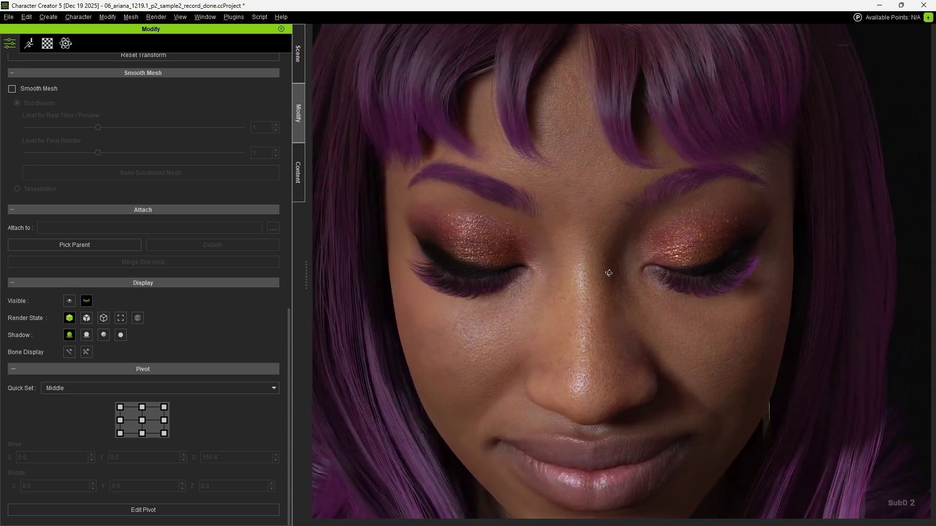
{"action": "right_click_drag", "start_coordinate": [609, 273], "coordinate": [504, 290]}
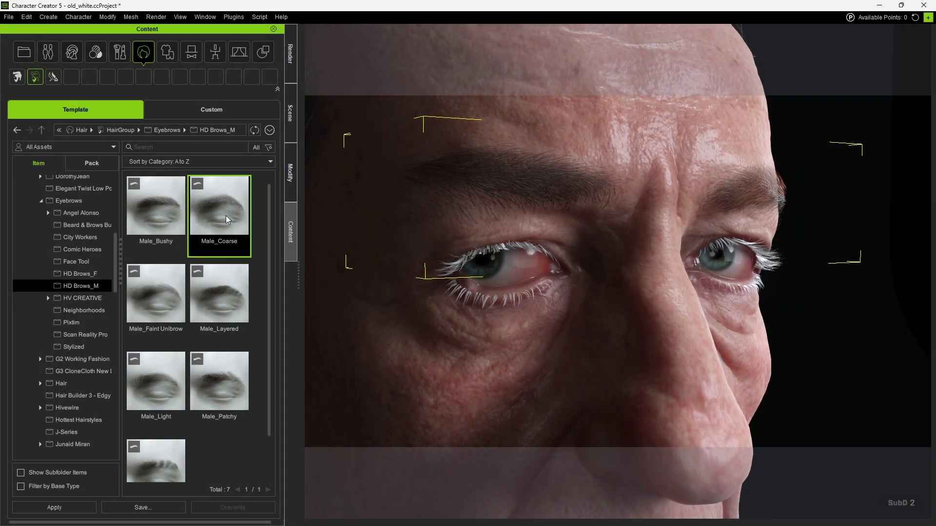
{"action": "left_click_drag", "start_coordinate": [219, 207], "coordinate": [522, 166]}
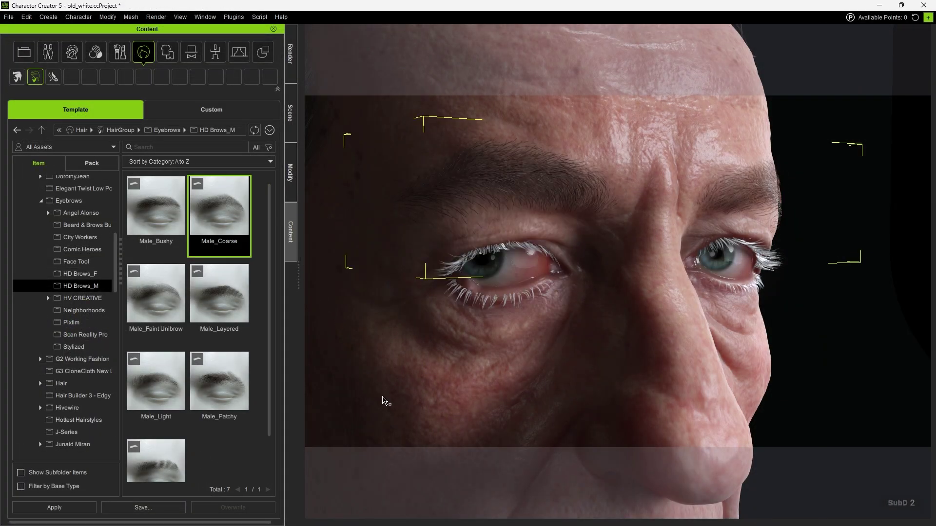
{"action": "left_click_drag", "start_coordinate": [153, 300], "coordinate": [497, 203]}
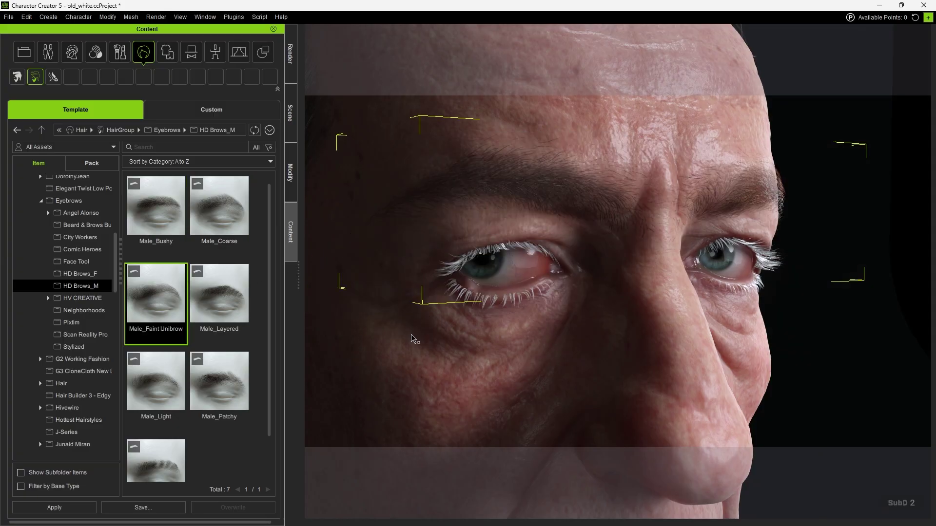
Apply Brows Color_Gray to his brows without opacity or shader textures, then a darker preset.
{"action": "left_click", "coordinate": [239, 52]}
{"action": "left_click_drag", "start_coordinate": [269, 287], "coordinate": [263, 387]}
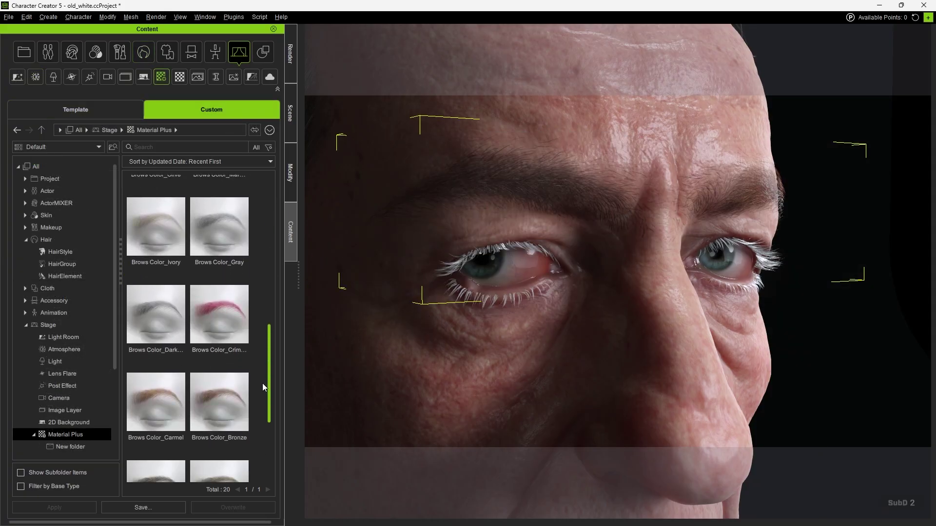
{"action": "left_click_drag", "start_coordinate": [216, 228], "coordinate": [481, 178]}
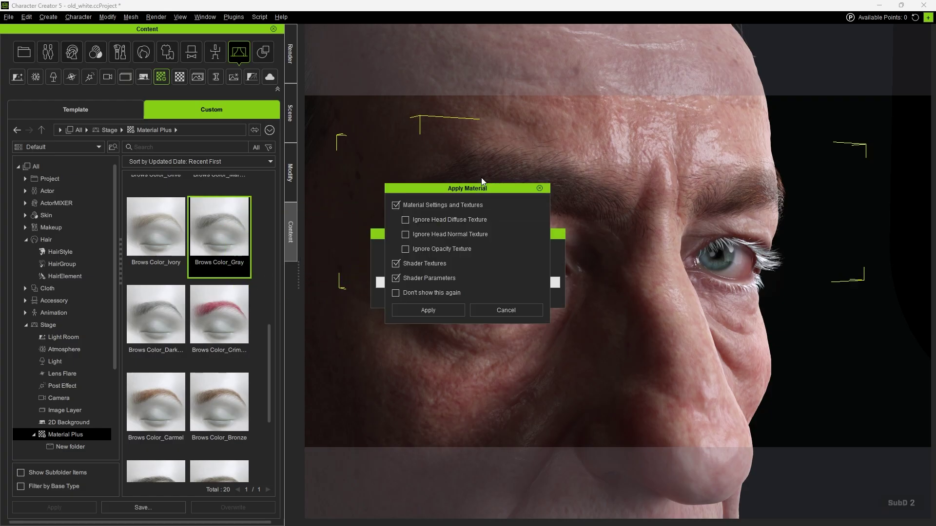
{"action": "left_click", "coordinate": [442, 249]}
{"action": "left_click", "coordinate": [429, 263]}
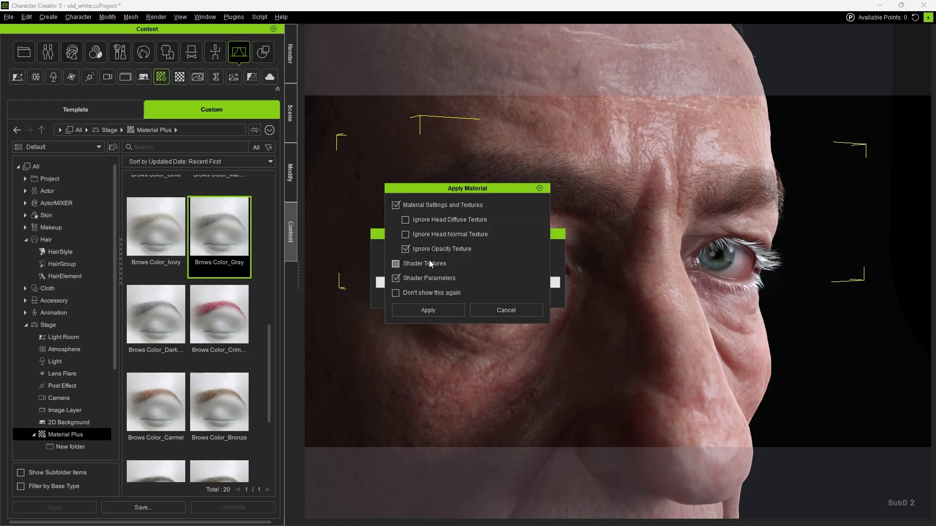
{"action": "left_click", "coordinate": [434, 315]}
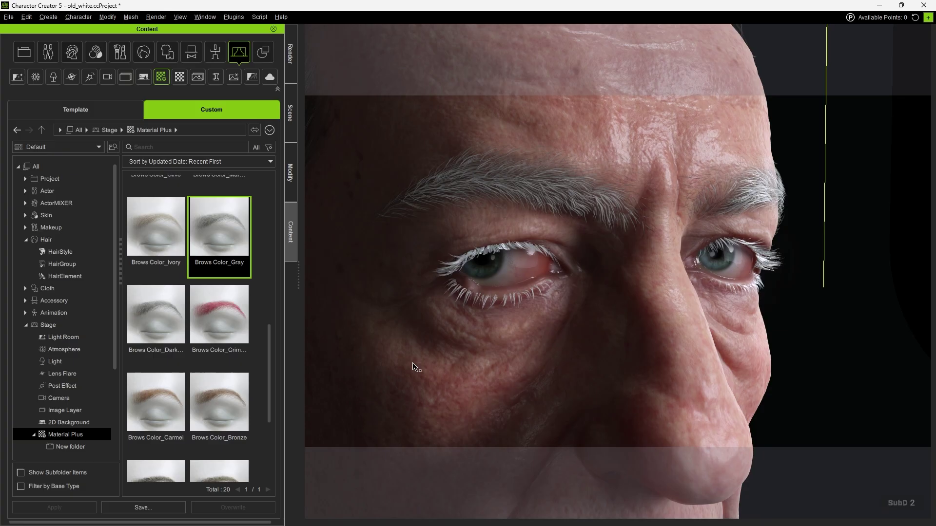
{"action": "left_click_drag", "start_coordinate": [145, 308], "coordinate": [467, 168]}
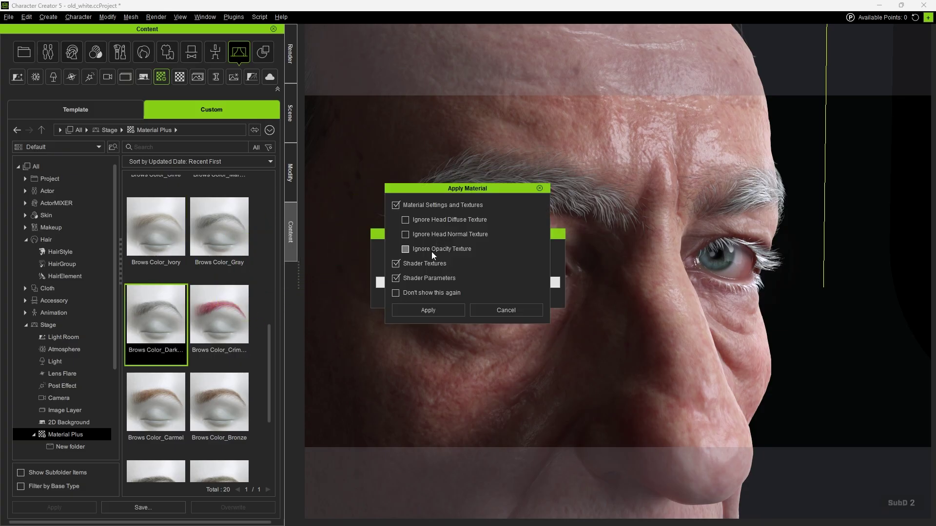
{"action": "left_click", "coordinate": [430, 315]}
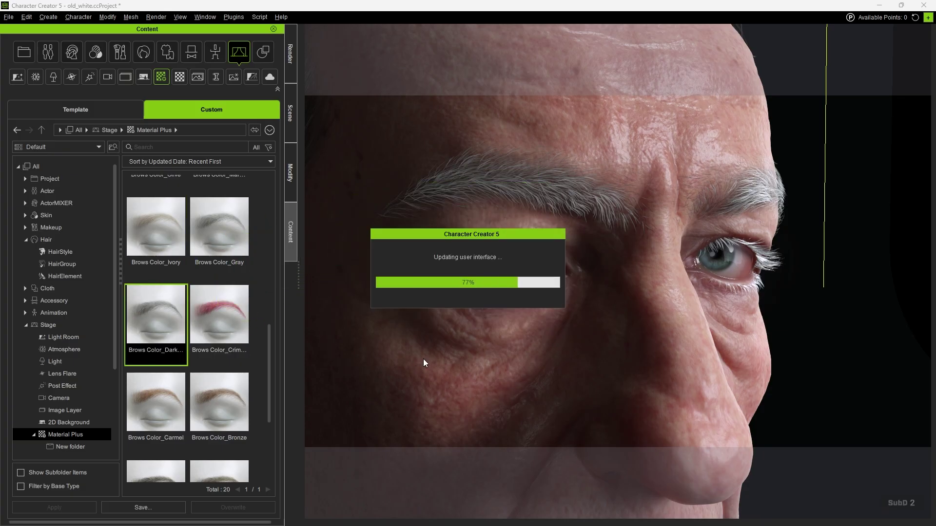
Set the brows' End Color to light gray #c3c9c7.
{"action": "left_click", "coordinate": [265, 294]}
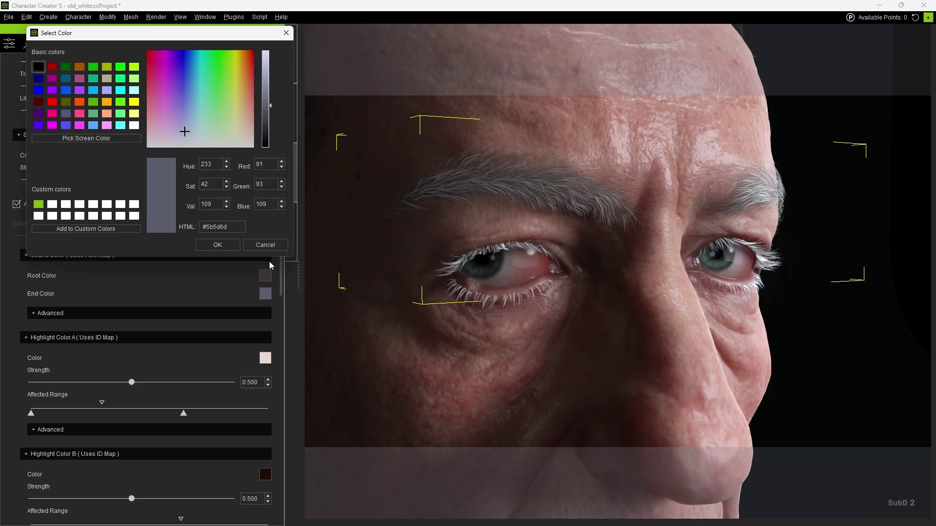
{"action": "left_click_drag", "start_coordinate": [266, 128], "coordinate": [267, 72]}
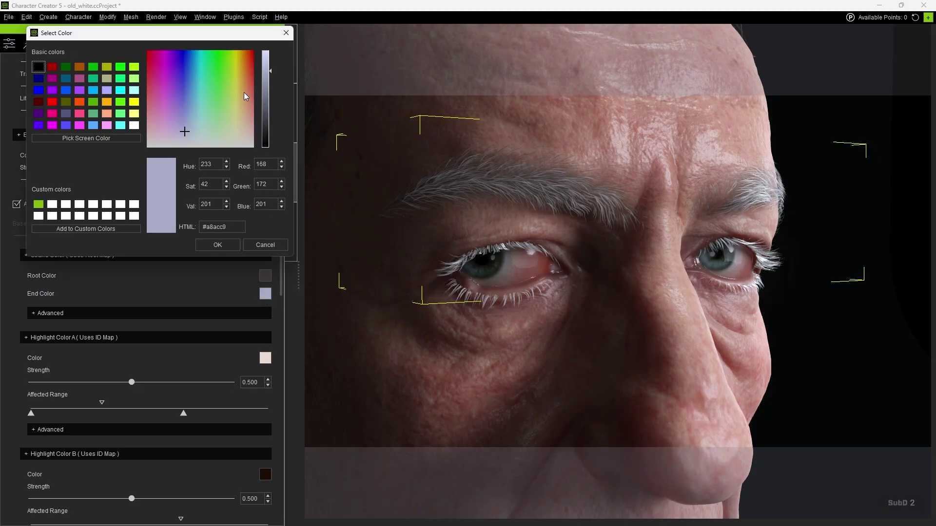
{"action": "left_click", "coordinate": [193, 133]}
{"action": "left_click_drag", "start_coordinate": [194, 133], "coordinate": [205, 143]}
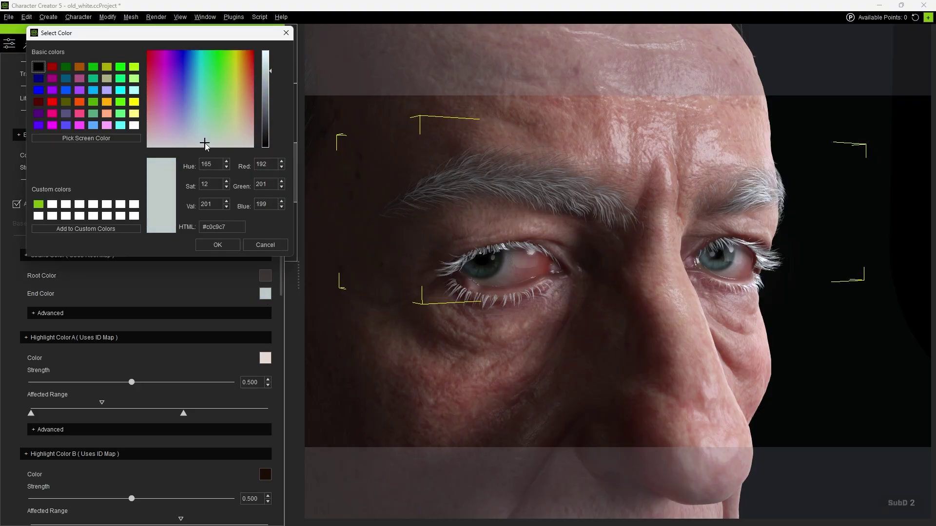
{"action": "left_click", "coordinate": [226, 244]}
Make Highlight Color A cream at strength 1.000 and narrow its affected range.
{"action": "left_click", "coordinate": [265, 359]}
{"action": "left_click", "coordinate": [239, 181]}
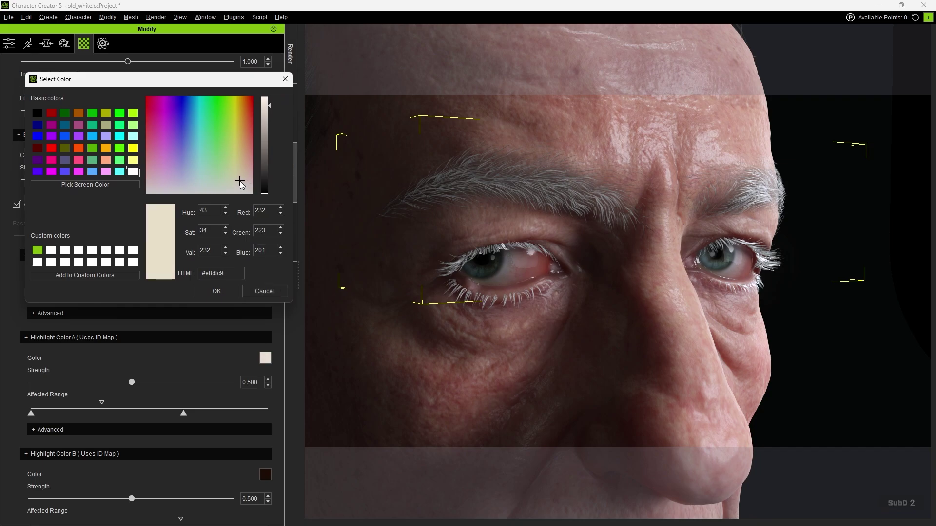
{"action": "left_click", "coordinate": [264, 98]}
{"action": "left_click", "coordinate": [216, 291]}
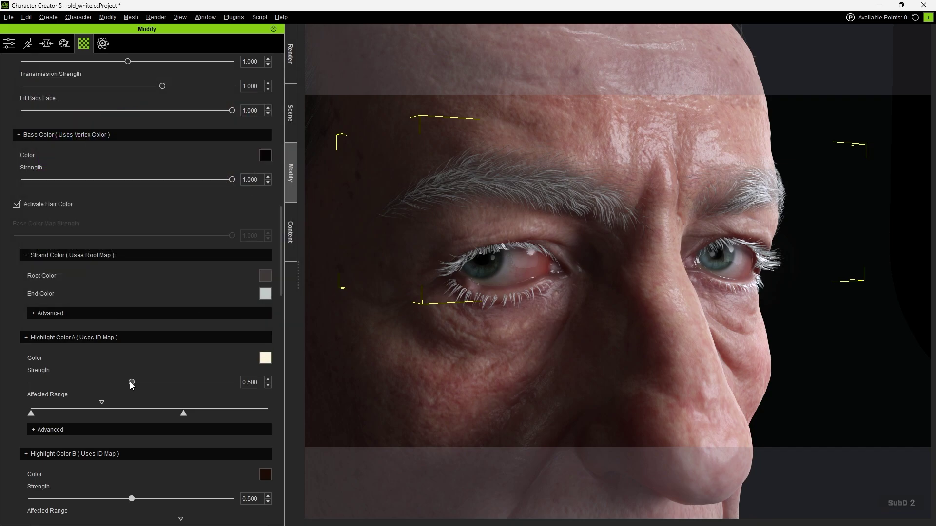
{"action": "left_click_drag", "start_coordinate": [131, 382], "coordinate": [245, 382]}
{"action": "left_click_drag", "start_coordinate": [186, 414], "coordinate": [150, 418]}
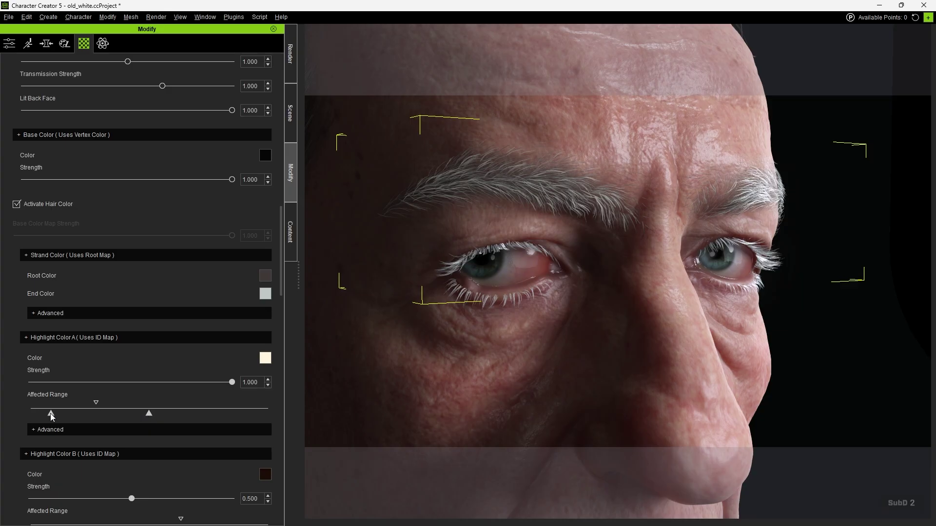